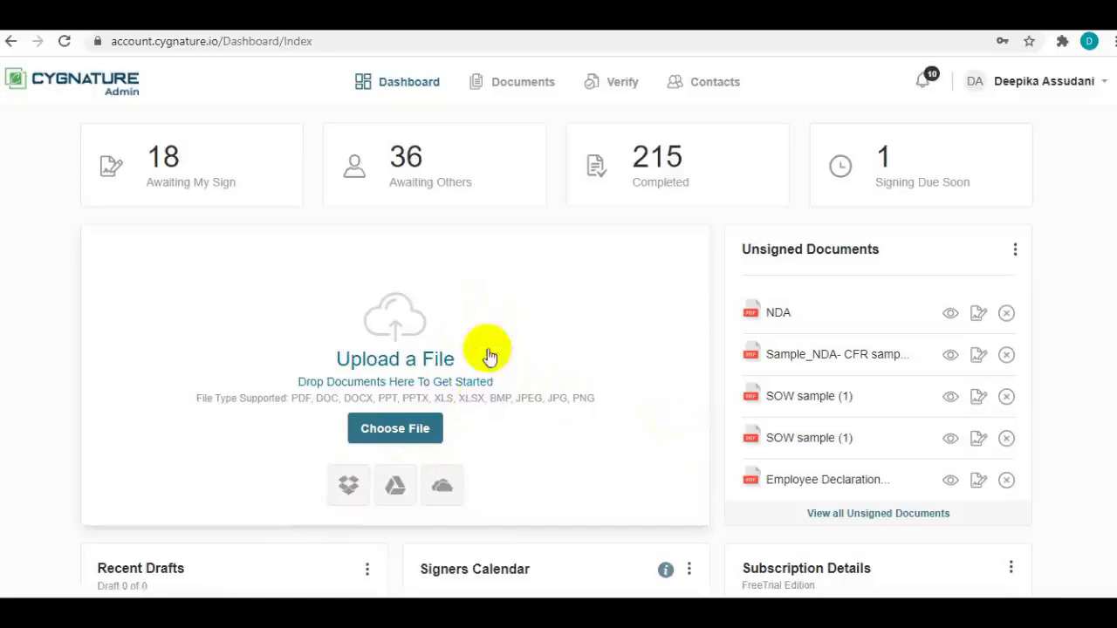
# Step: Upload Sample_NDA.pdf from the Sample Docs folder
pyautogui.click(417, 431)
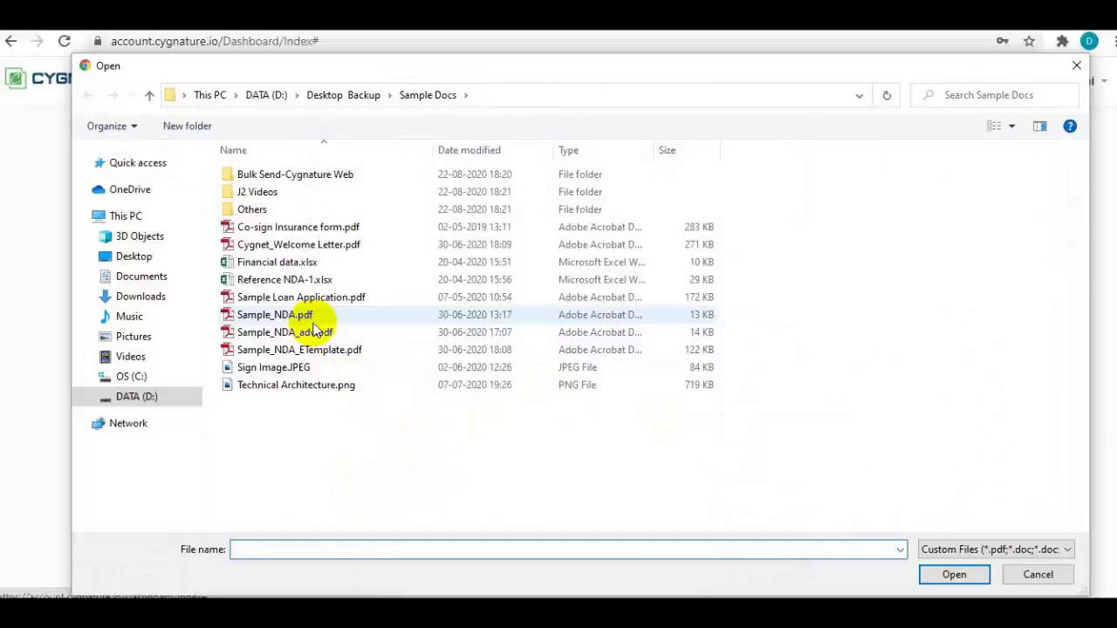
pyautogui.click(310, 315)
pyautogui.click(973, 577)
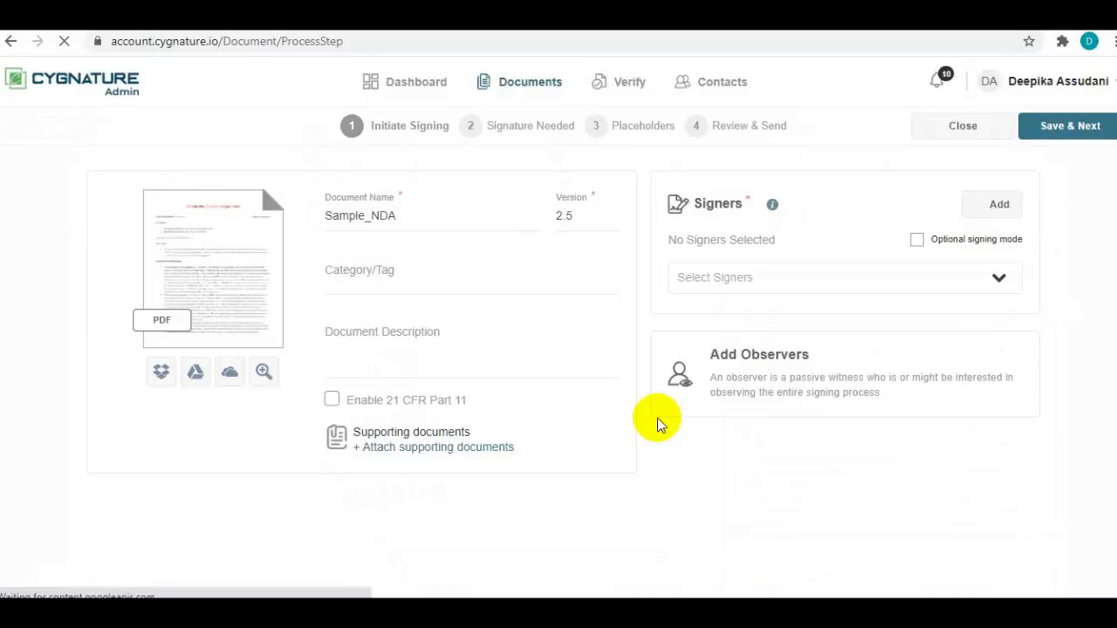
pyautogui.moveTo(257, 207)
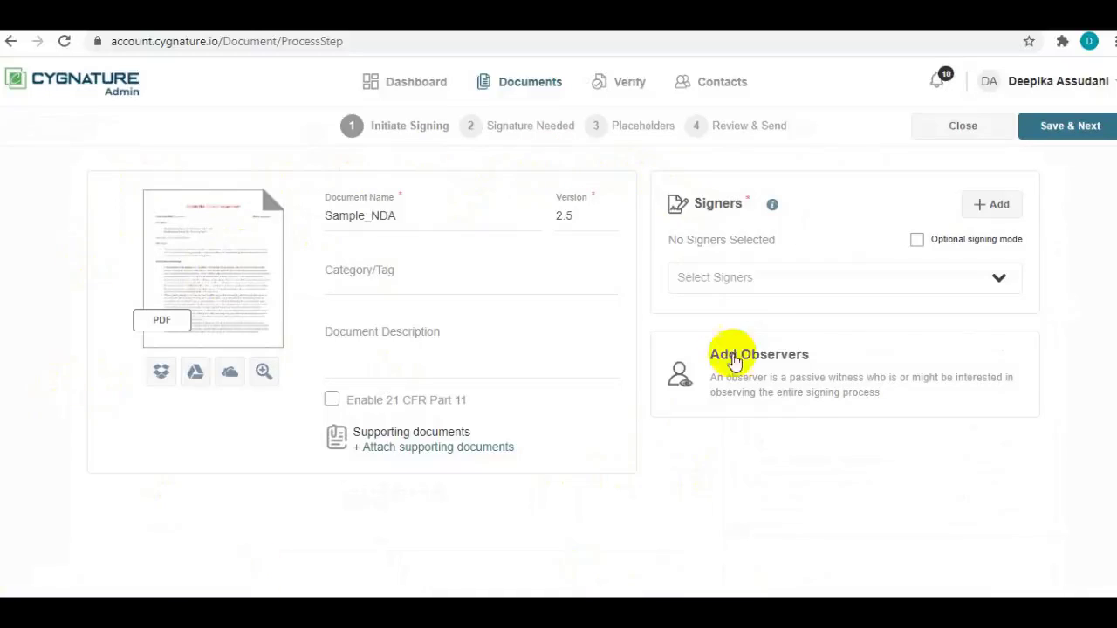
pyautogui.moveTo(268, 238)
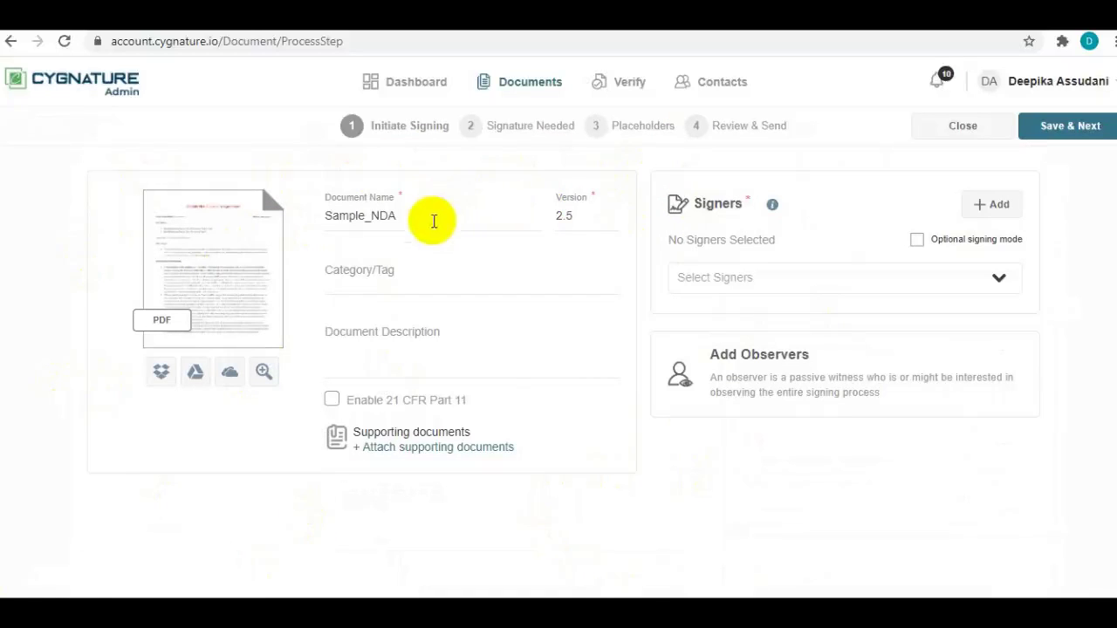
# Step: Search 'NON' in Category/Tag and assign the Non-Disclosure Agreement category
pyautogui.click(578, 214)
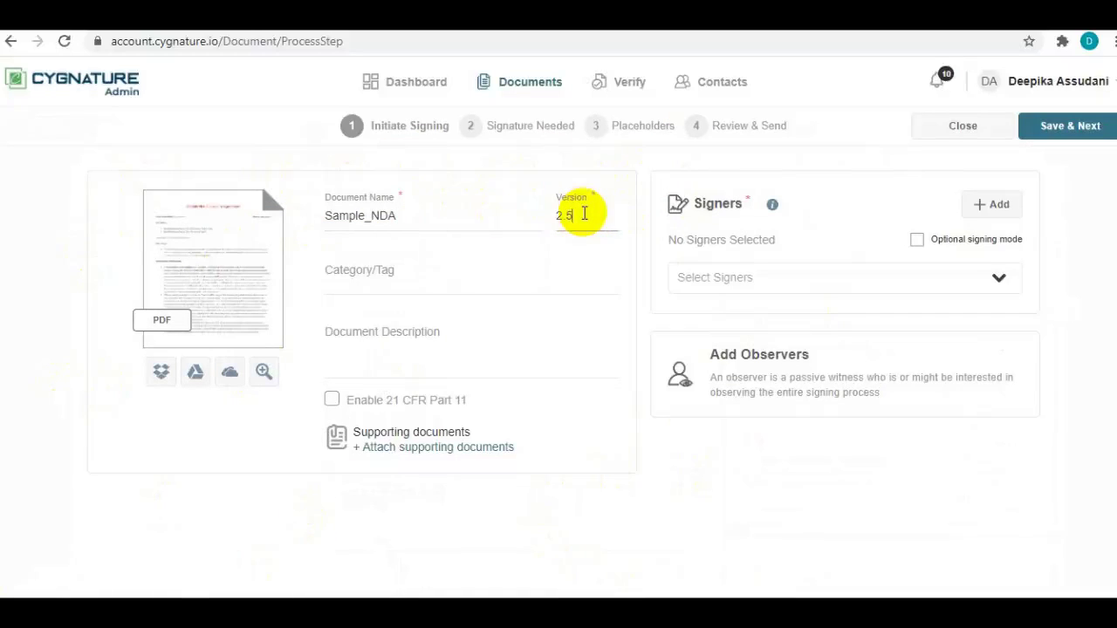
pyautogui.click(404, 280)
pyautogui.write('NON')
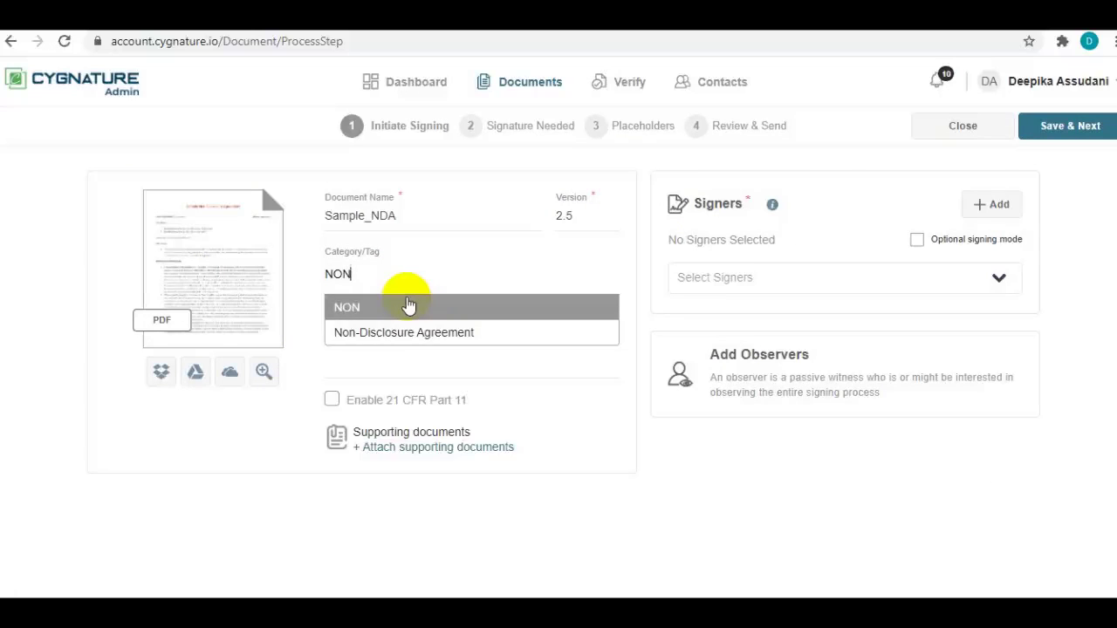
pyautogui.press('Down')
pyautogui.press('Return')
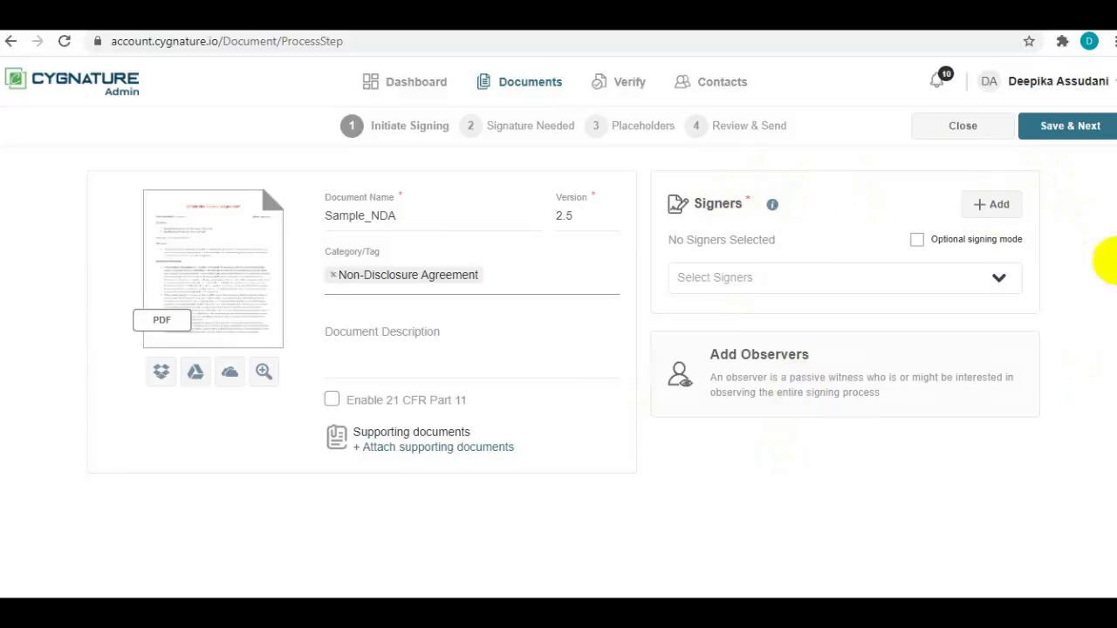
# Step: Select the whole Legal Group as signers, then remove it again
pyautogui.click(999, 280)
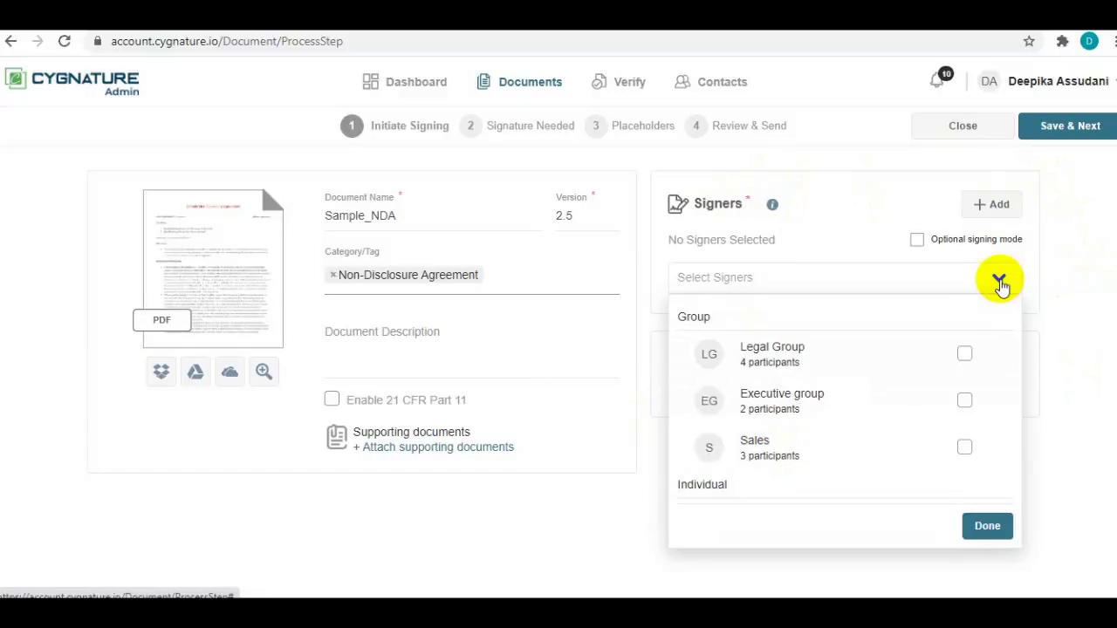
pyautogui.scroll(-3, 950, 366)
pyautogui.scroll(3, 949, 366)
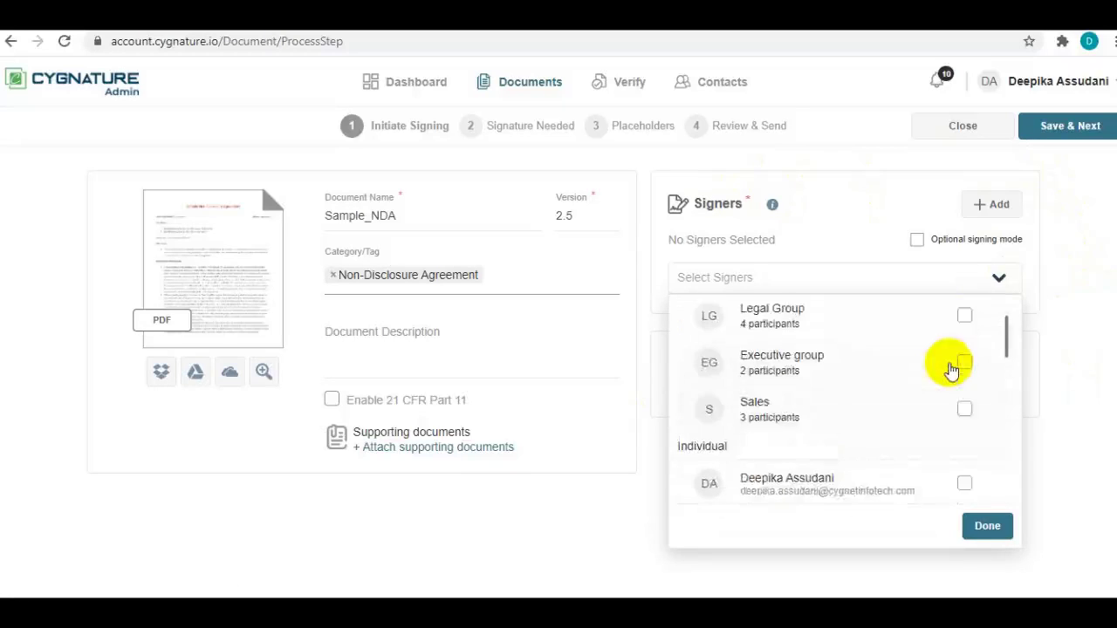
pyautogui.click(963, 356)
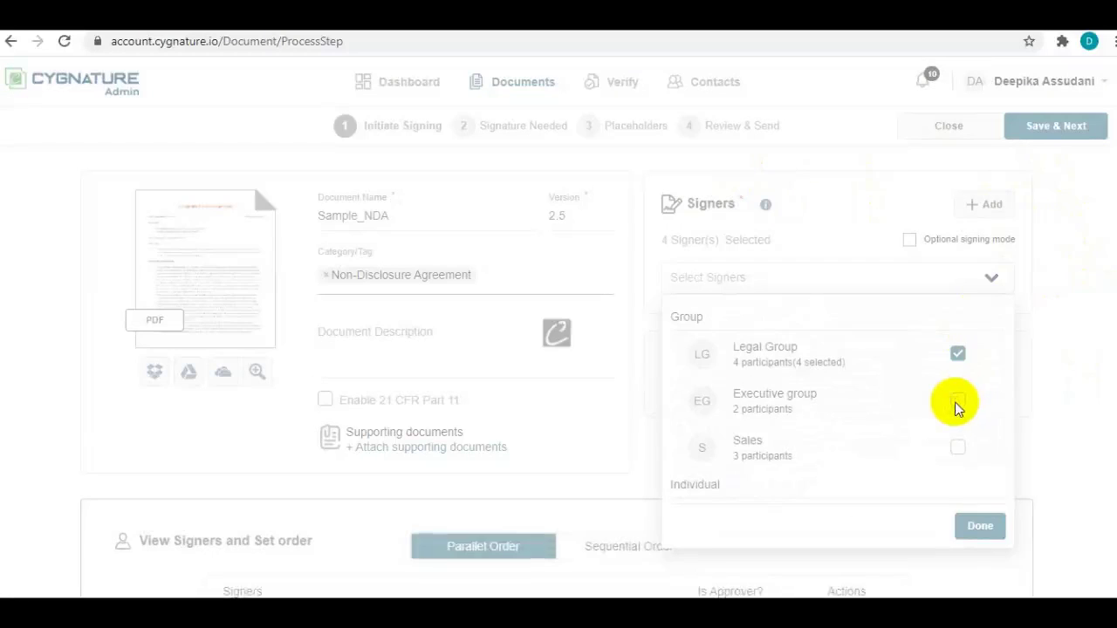
pyautogui.click(954, 403)
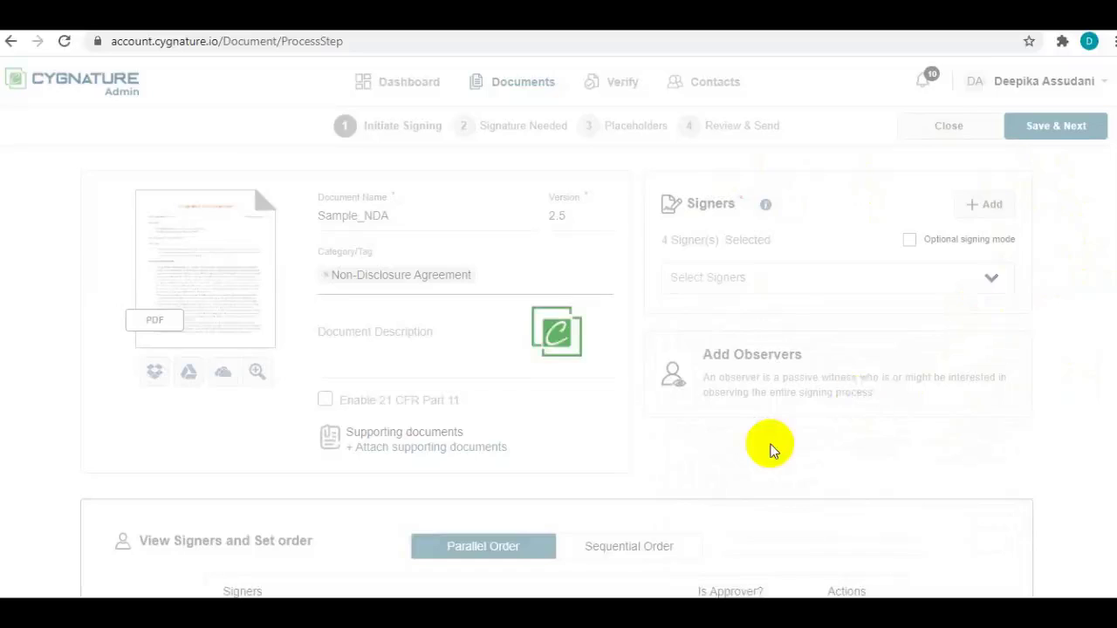
pyautogui.scroll(-3, 750, 440)
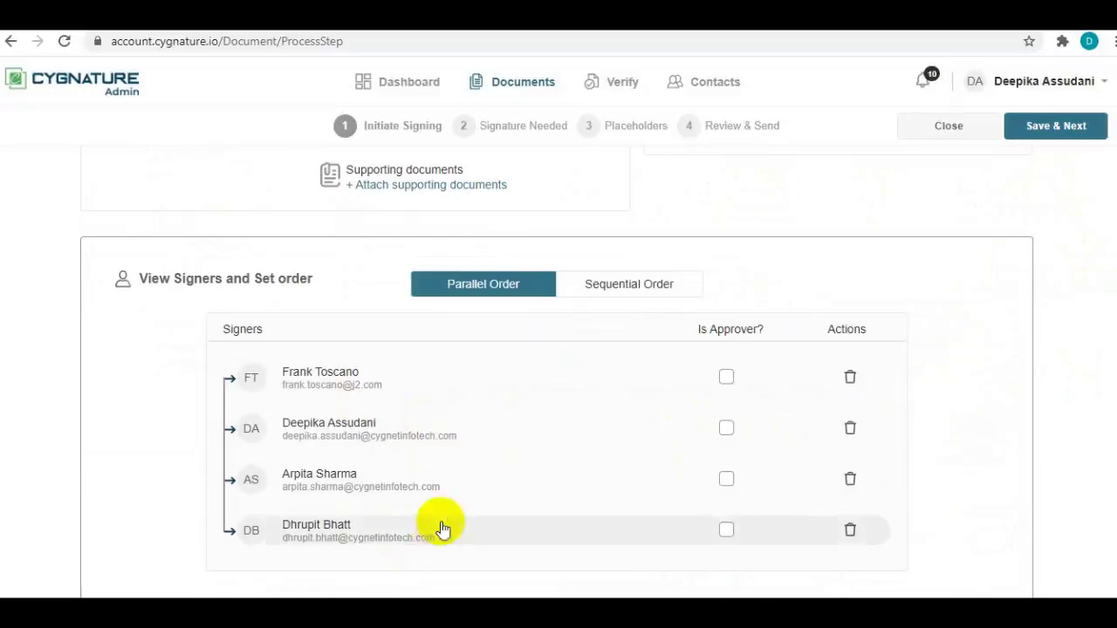
pyautogui.scroll(3, 838, 376)
pyautogui.click(988, 284)
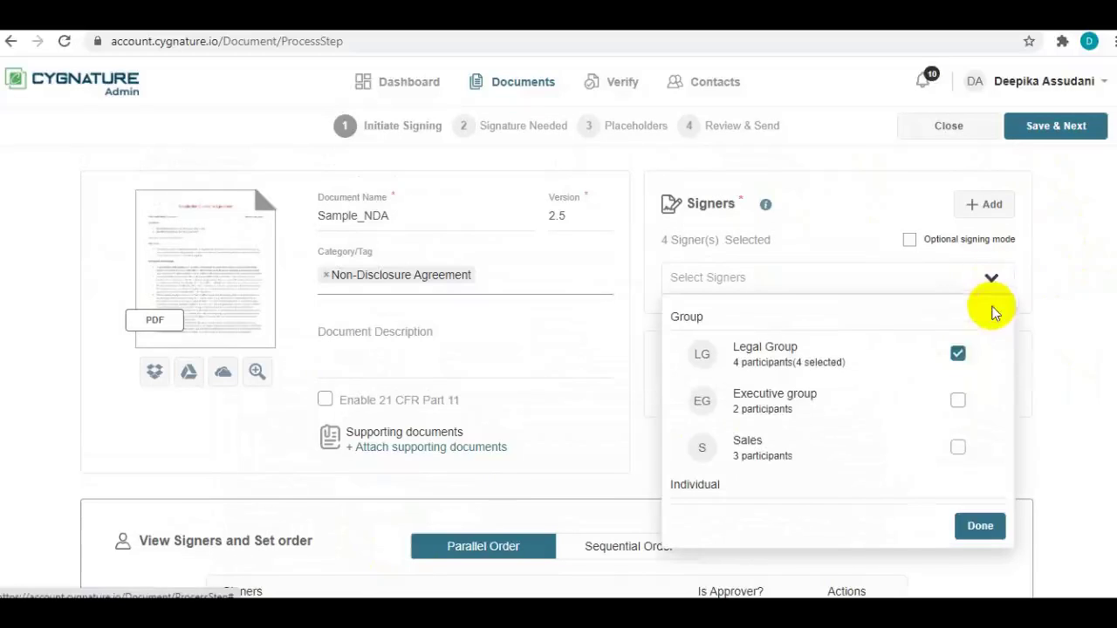
pyautogui.click(956, 355)
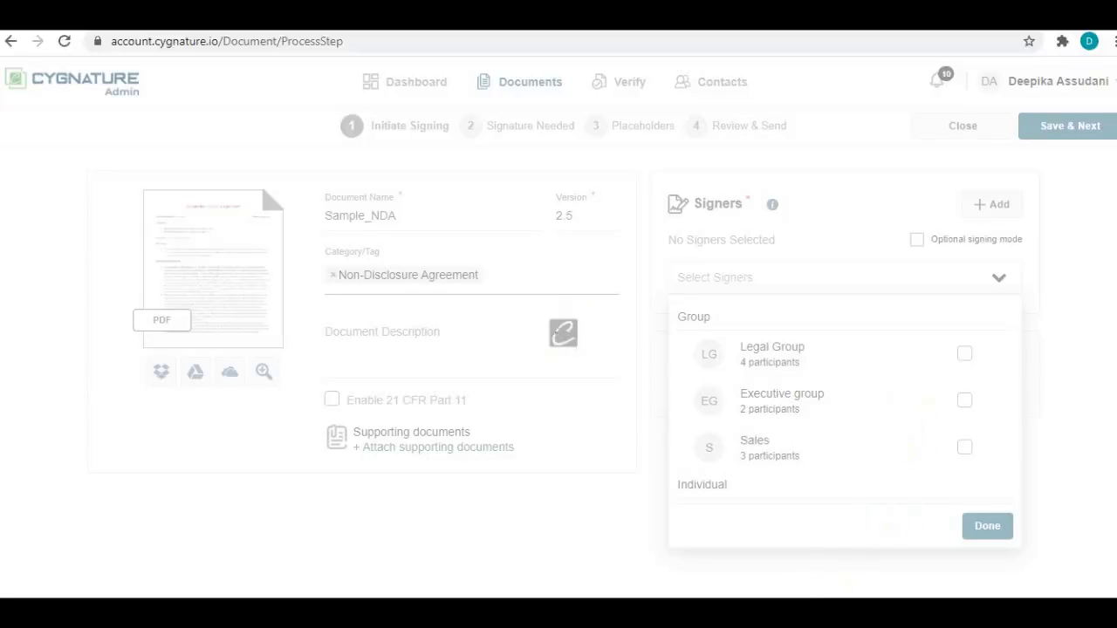
# Step: Add one individual contact and a second contact found by name search as signers
pyautogui.scroll(-4, 912, 425)
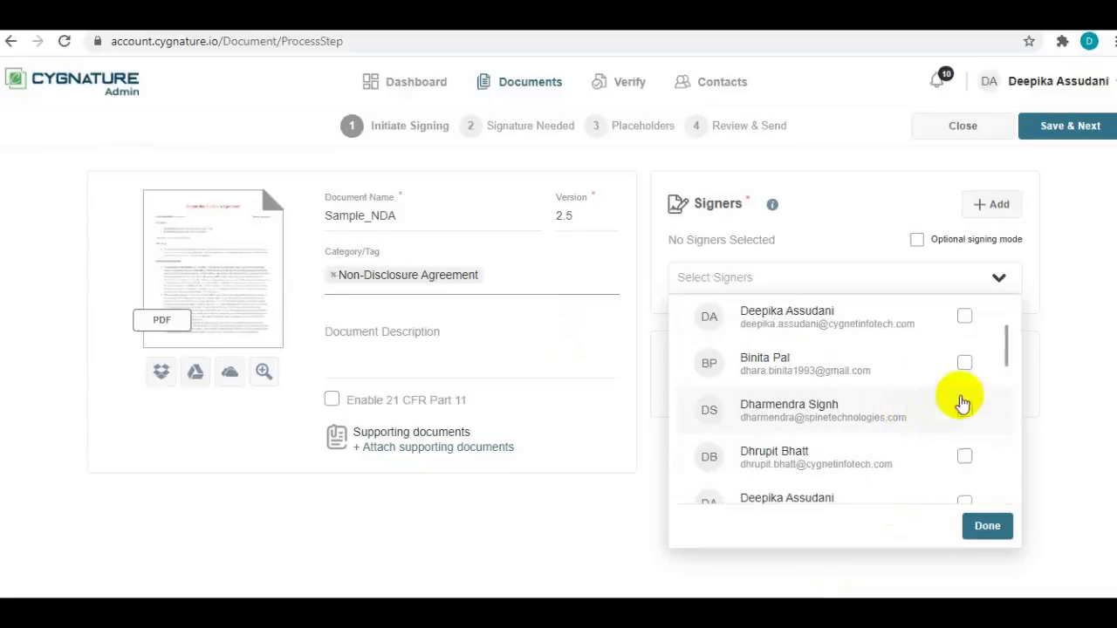
pyautogui.click(965, 316)
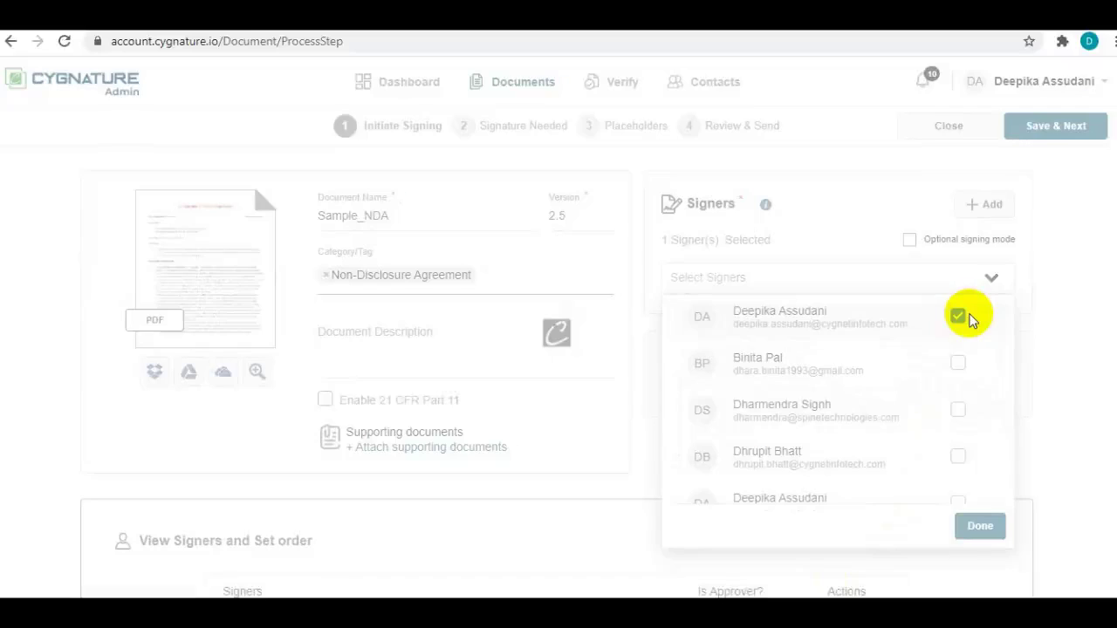
pyautogui.click(790, 280)
pyautogui.write('yOGE')
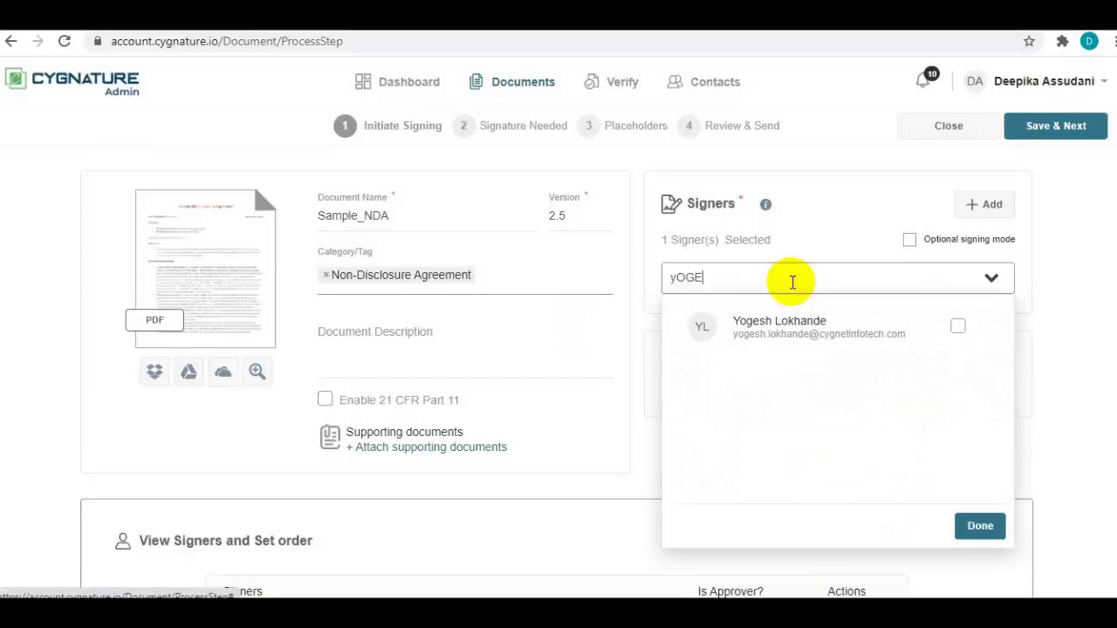
pyautogui.click(957, 327)
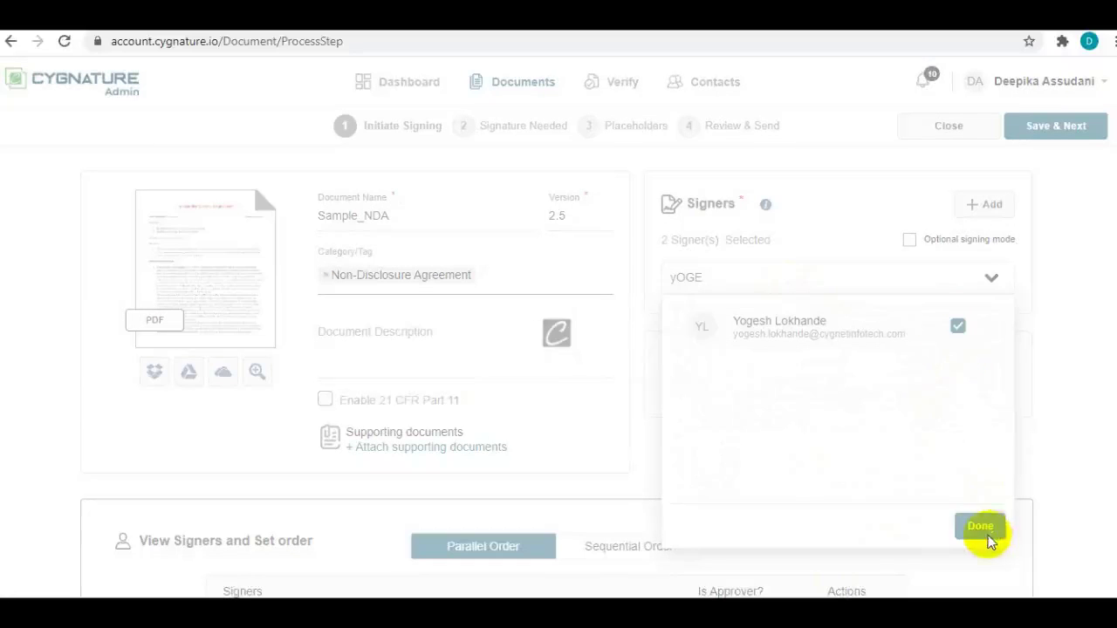
pyautogui.click(985, 528)
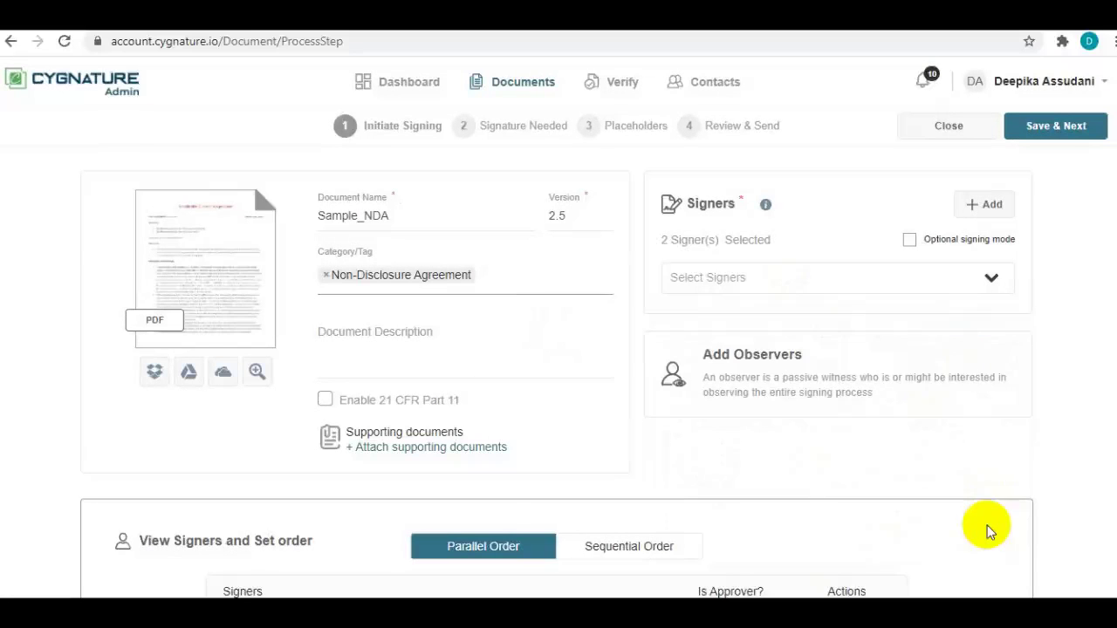
pyautogui.scroll(-1, 811, 450)
pyautogui.scroll(1, 837, 474)
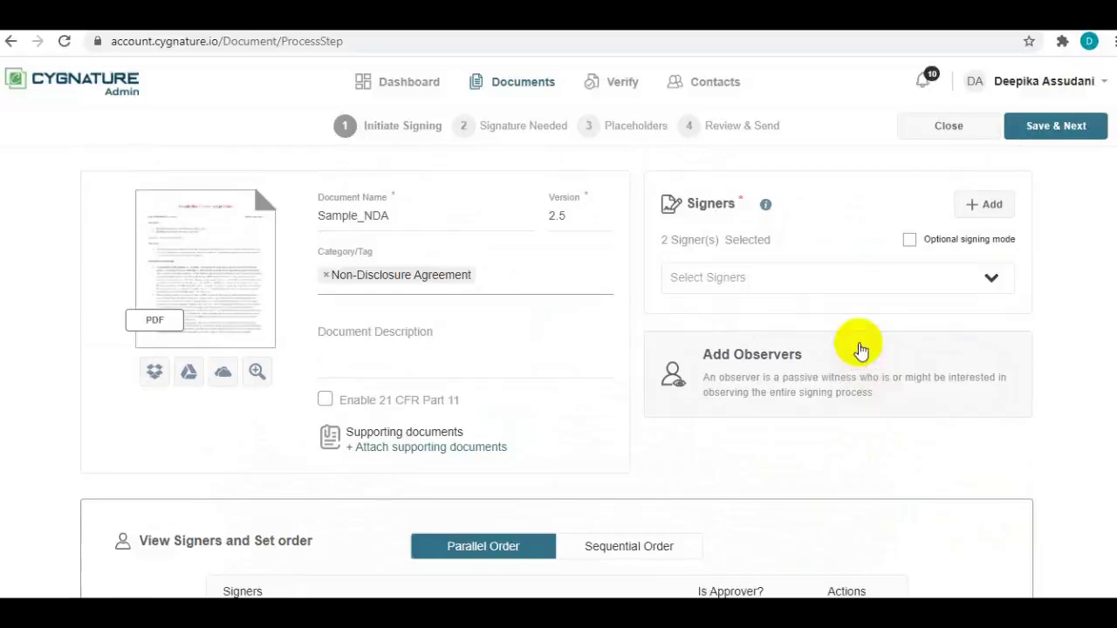
pyautogui.click(978, 208)
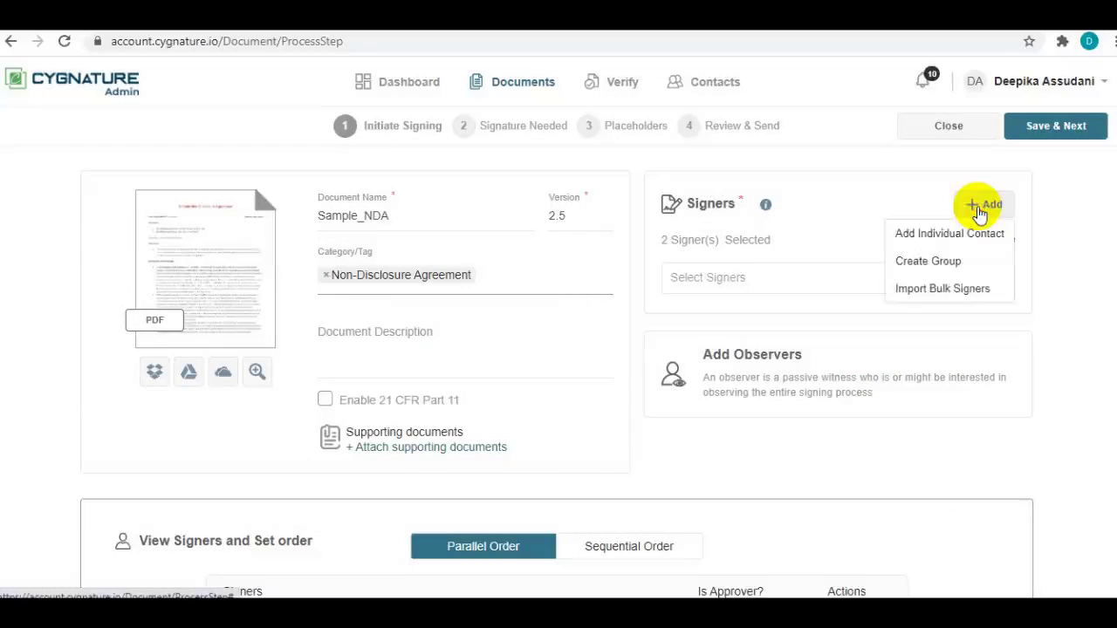
pyautogui.click(943, 235)
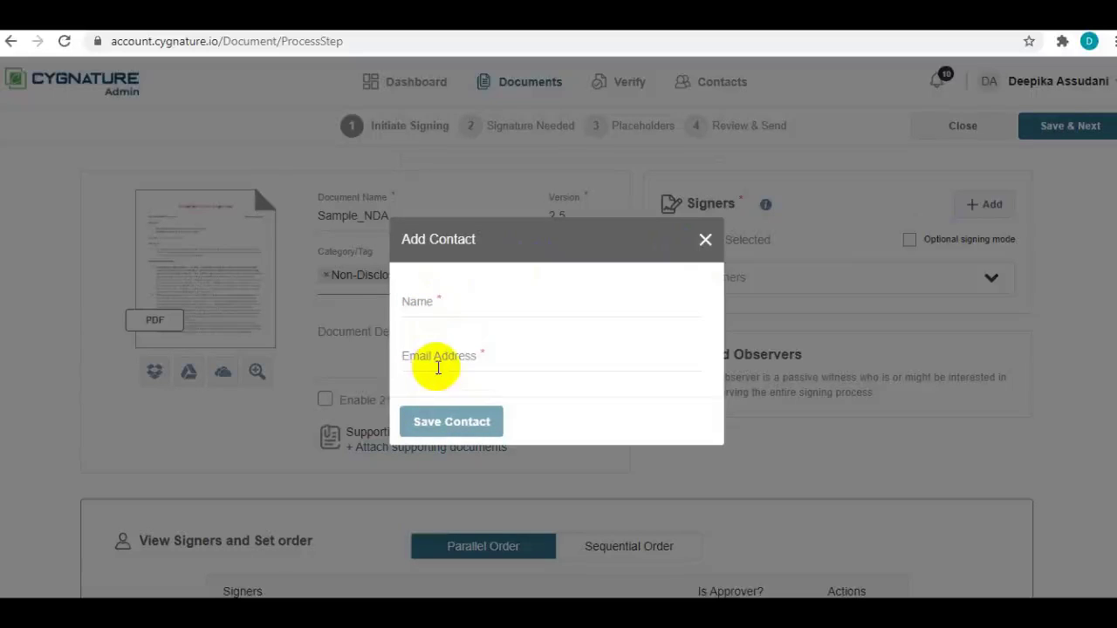
pyautogui.click(705, 239)
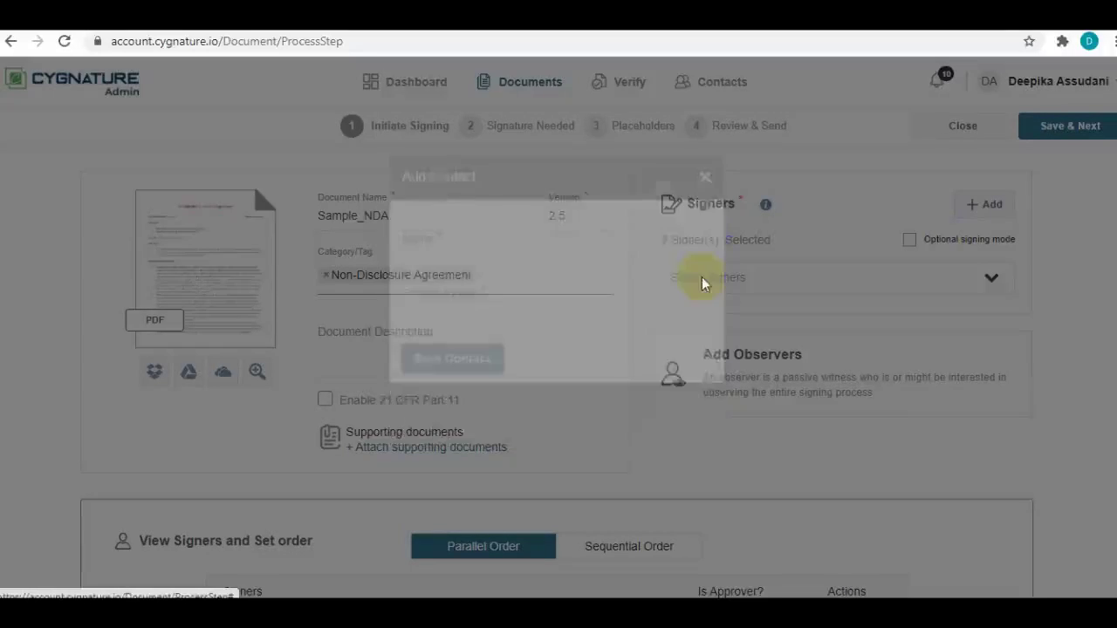
pyautogui.scroll(-2, 681, 405)
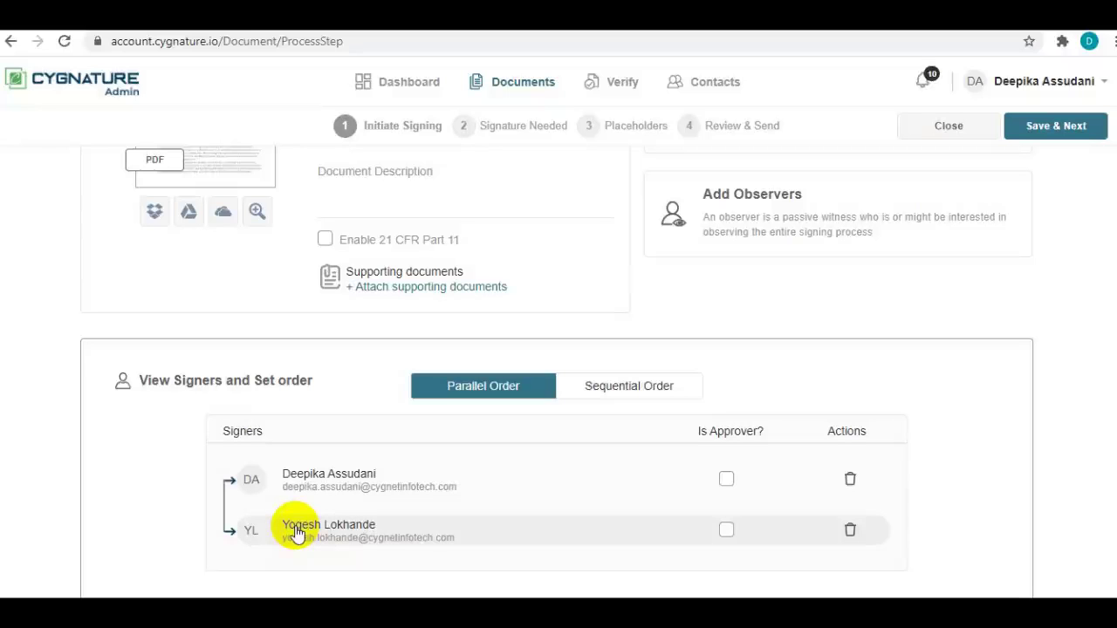
# Step: Switch the signing order to Sequential, with the account owner signing first
pyautogui.click(642, 384)
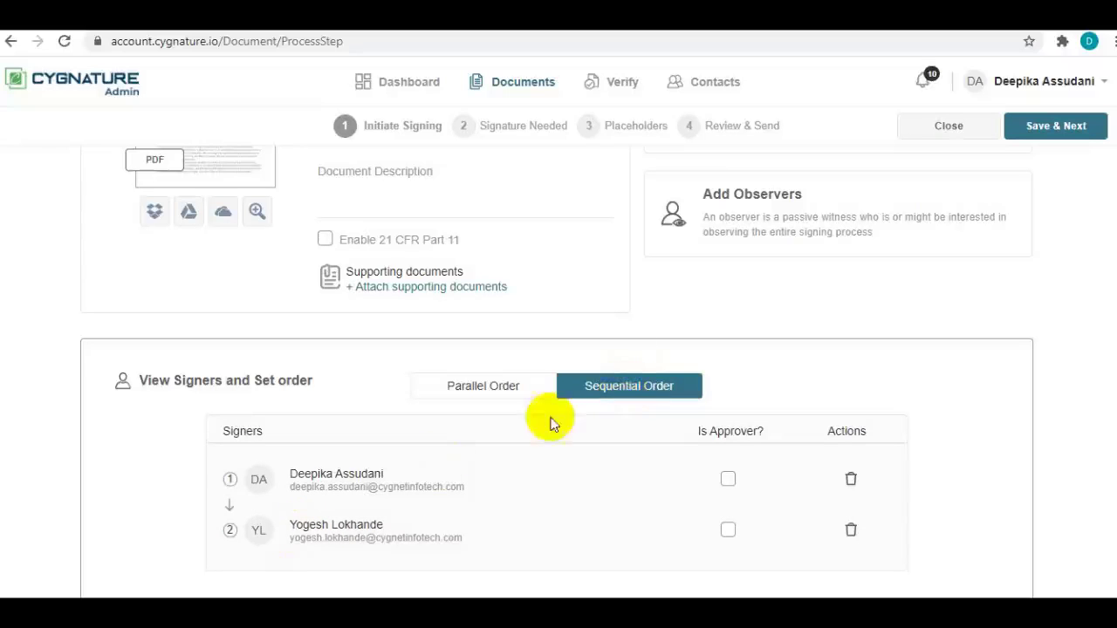
pyautogui.moveTo(356, 532); pyautogui.dragTo(350, 486)
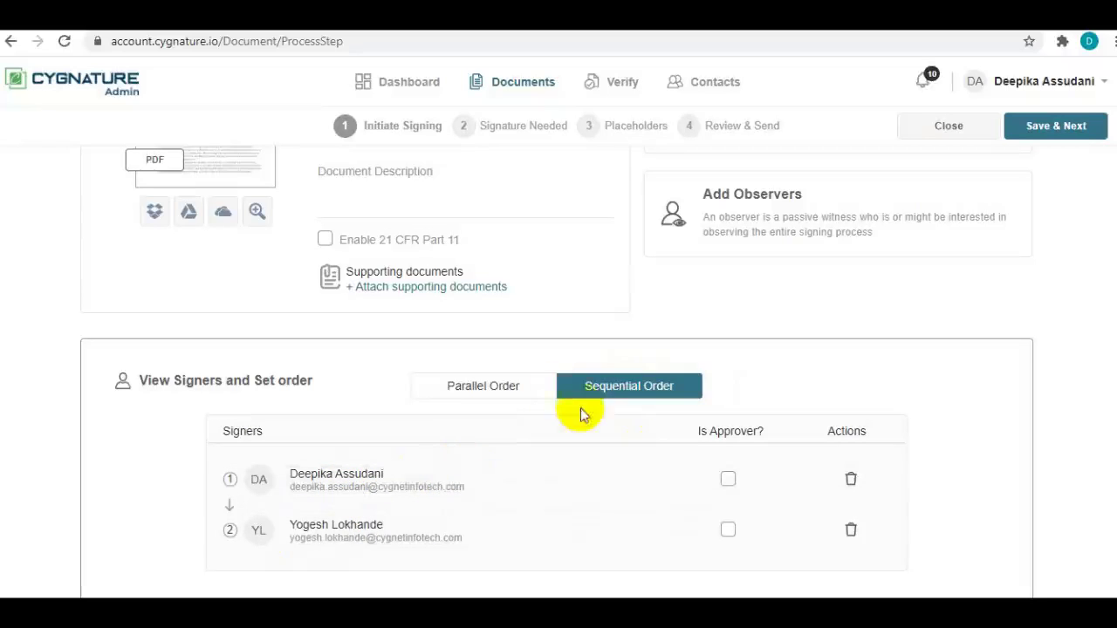
pyautogui.scroll(2, 678, 417)
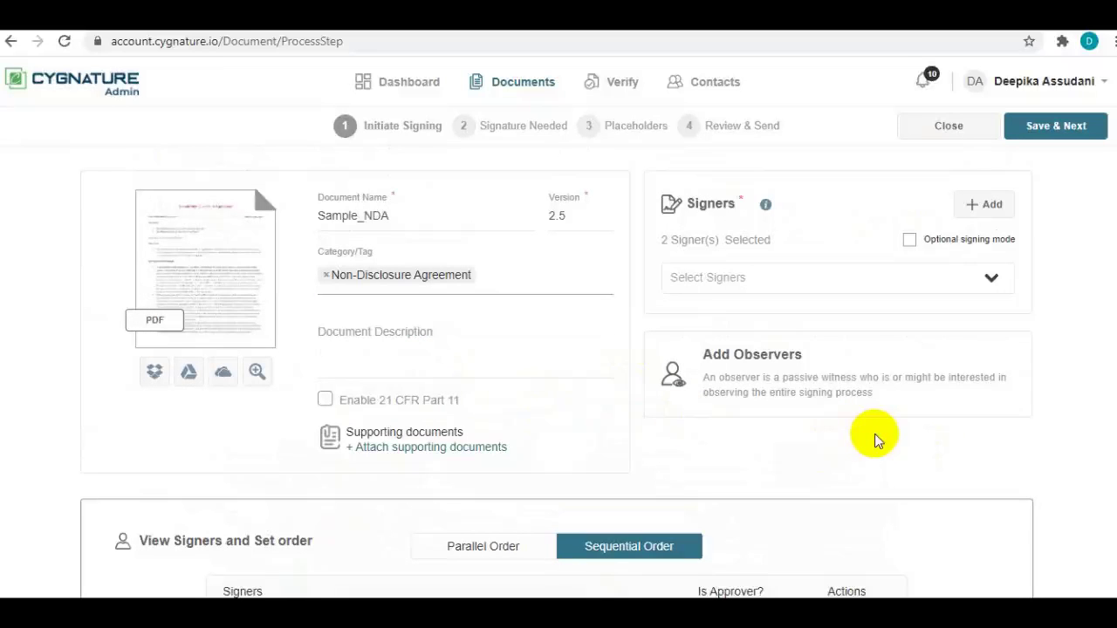
# Step: Add one observer, found by searching the contacts by name
pyautogui.click(762, 386)
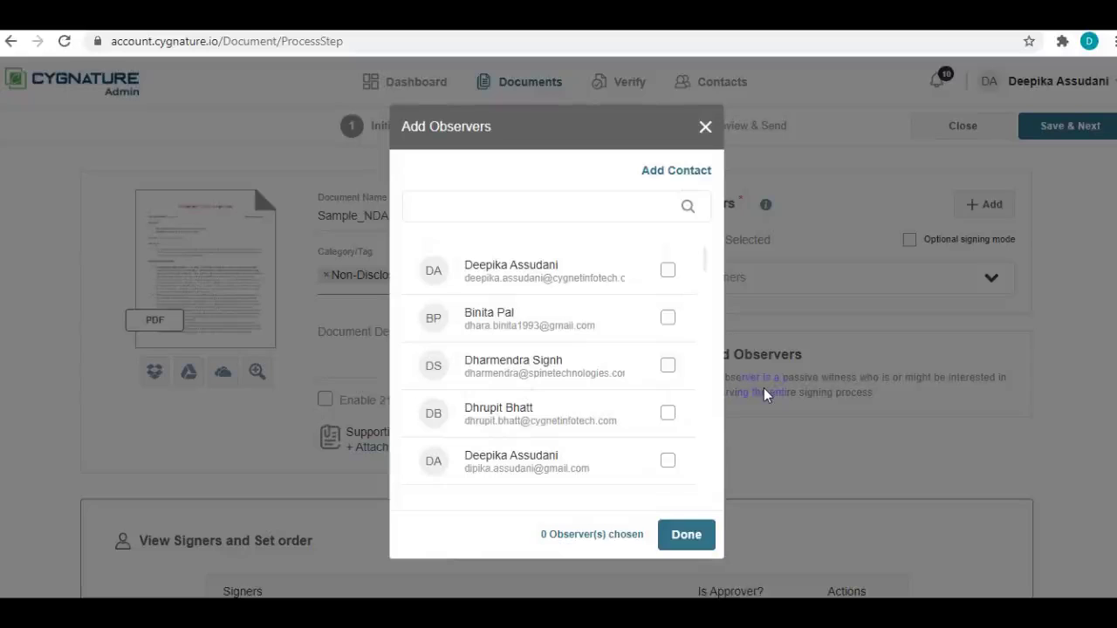
pyautogui.click(526, 202)
pyautogui.write('rP')
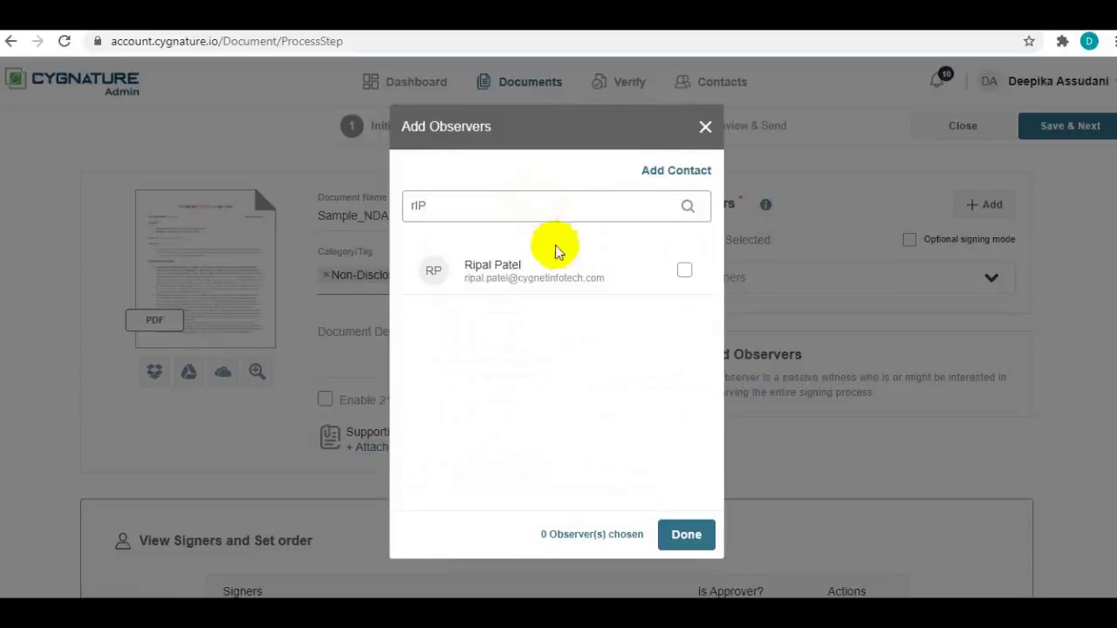
pyautogui.click(682, 271)
pyautogui.click(698, 534)
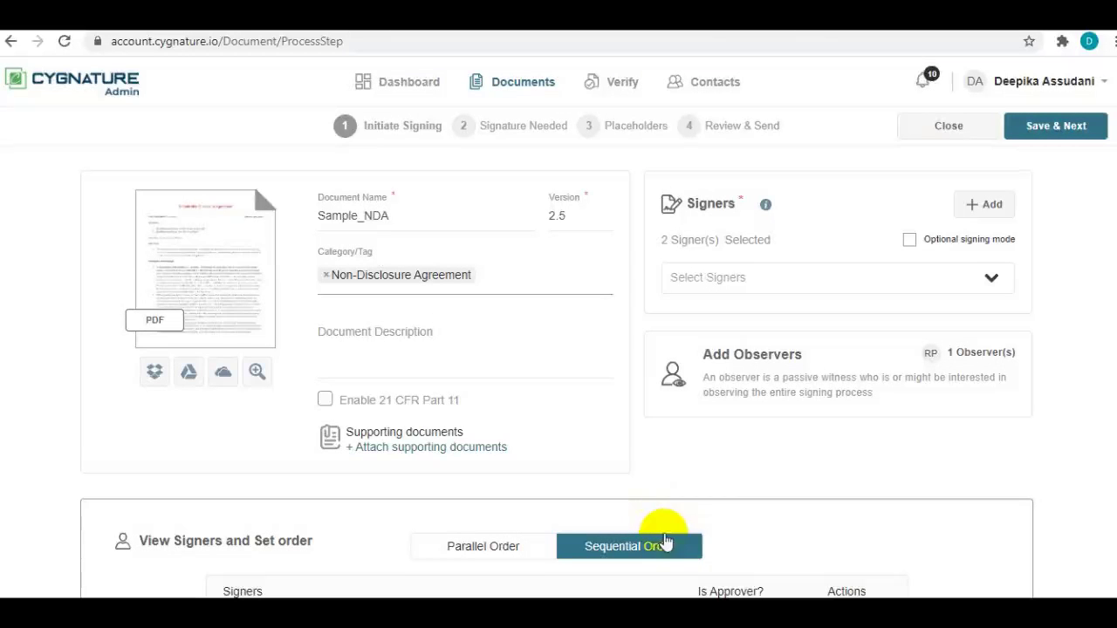
pyautogui.scroll(-2, 768, 349)
pyautogui.scroll(2, 811, 305)
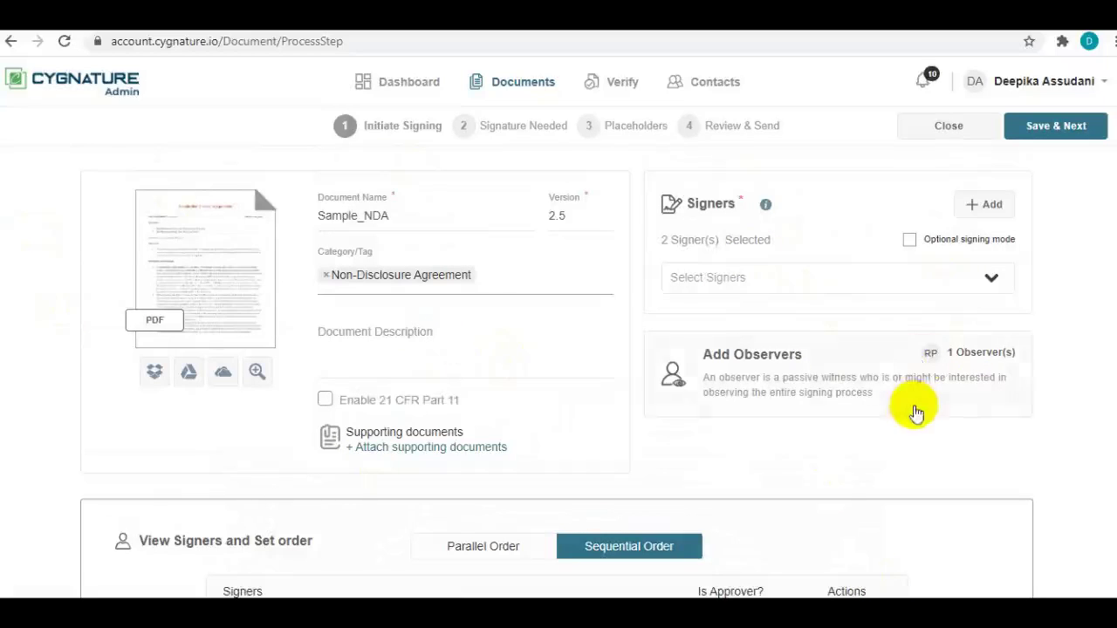
# Step: Save and move on to Signature Needed, keeping E-Signature as the signature type
pyautogui.click(1052, 131)
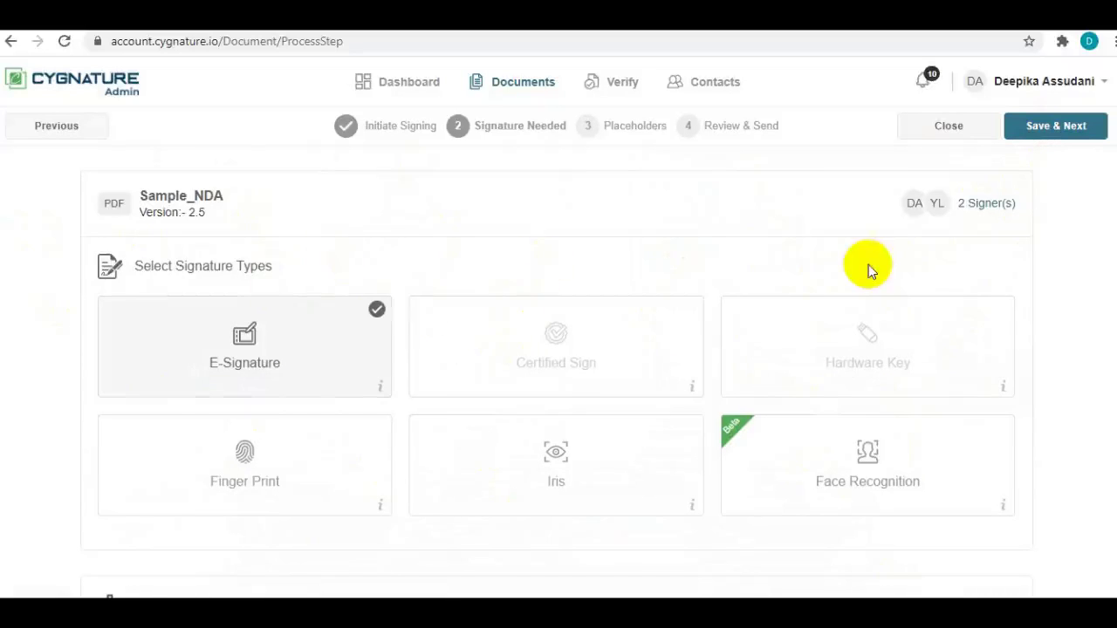
pyautogui.scroll(-4, 868, 265)
pyautogui.scroll(4, 867, 284)
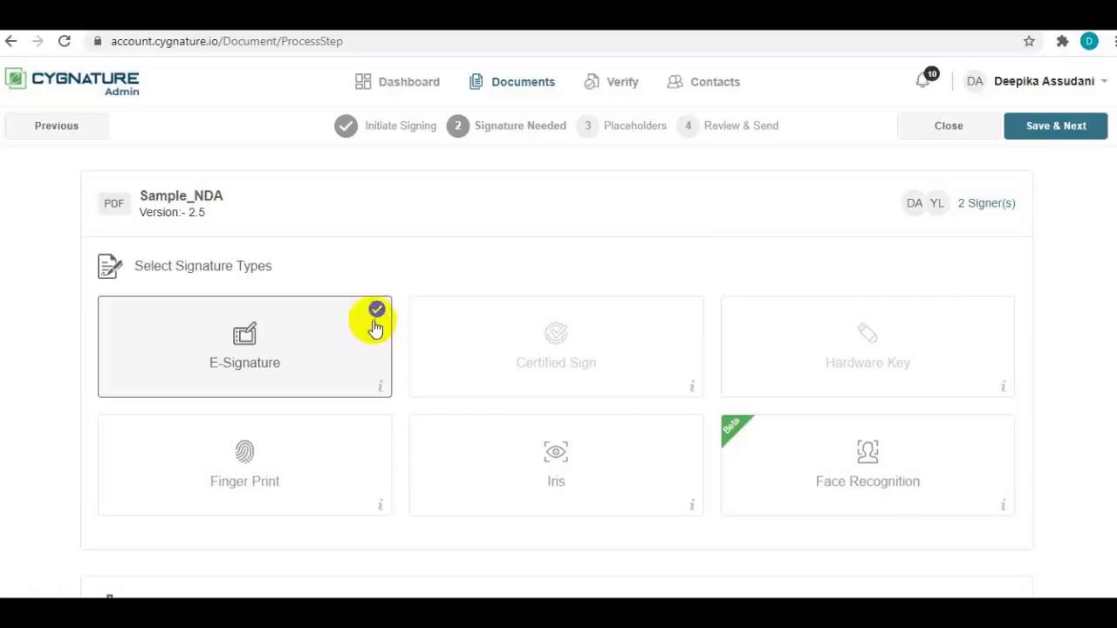
pyautogui.scroll(-4, 389, 312)
pyautogui.scroll(2, 274, 224)
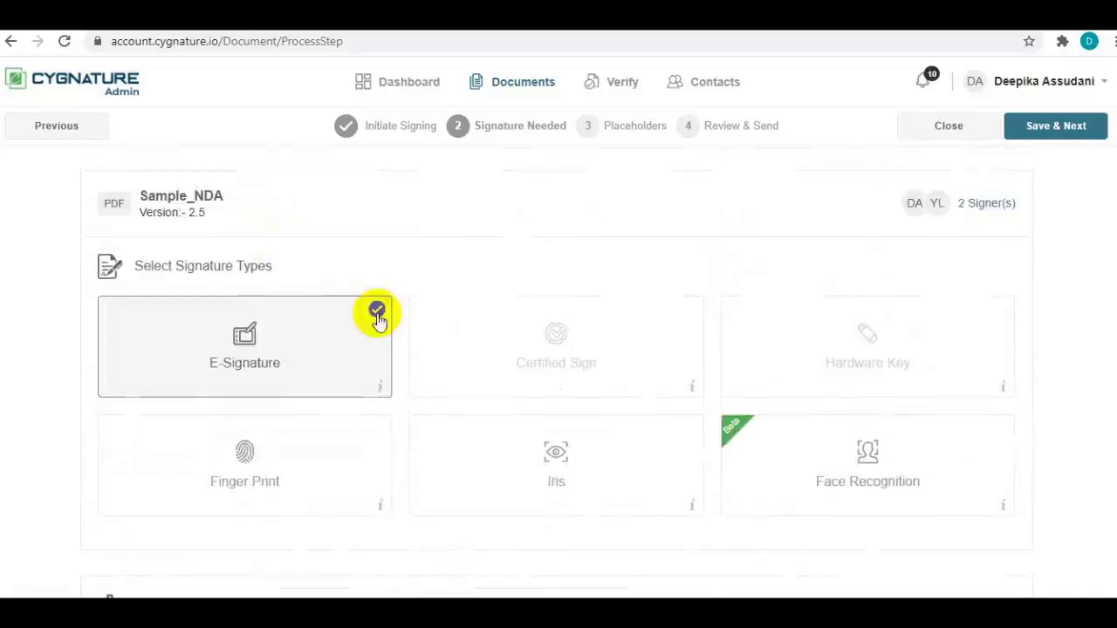
# Step: Draw an E-Signature placeholder on the page 2 Disclosing Party signature line
pyautogui.click(1047, 133)
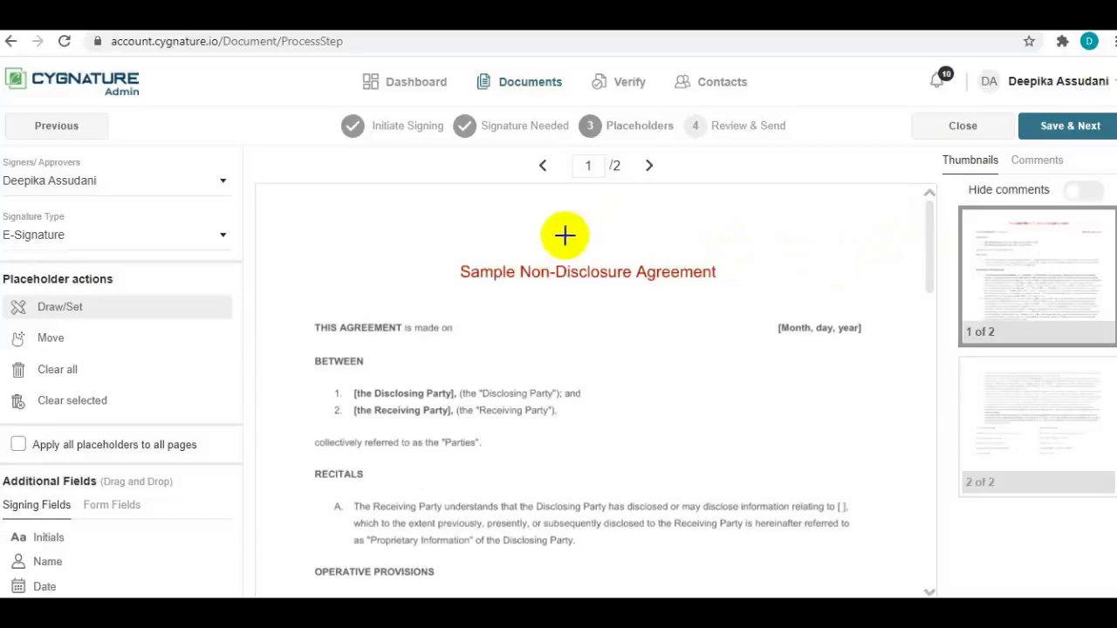
pyautogui.click(1009, 401)
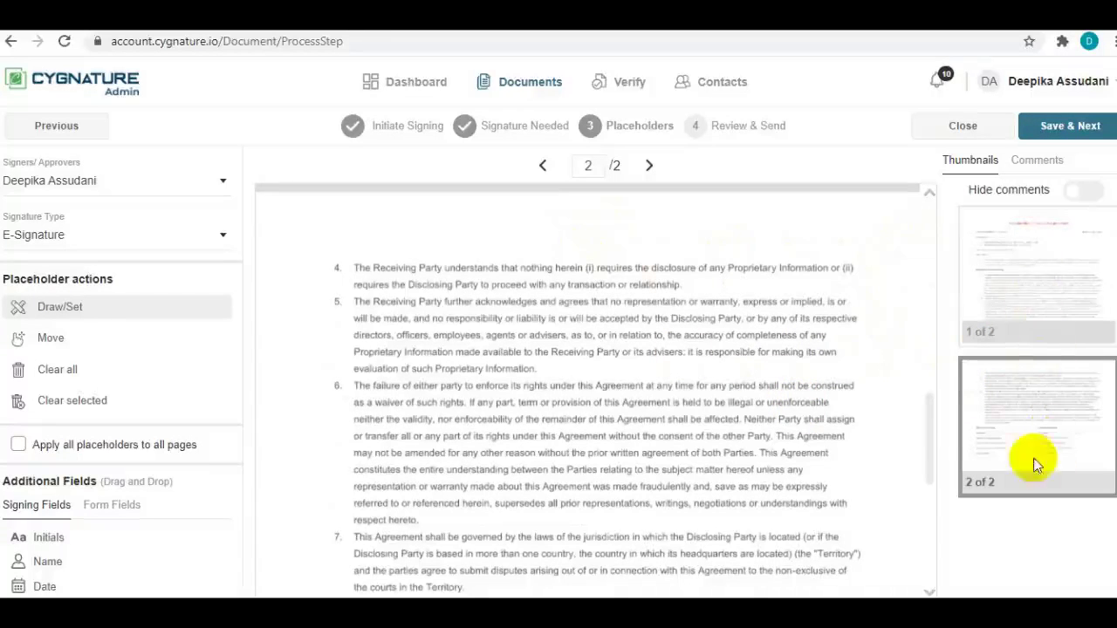
pyautogui.scroll(-2, 671, 403)
pyautogui.scroll(-4, 671, 402)
pyautogui.scroll(4, 673, 401)
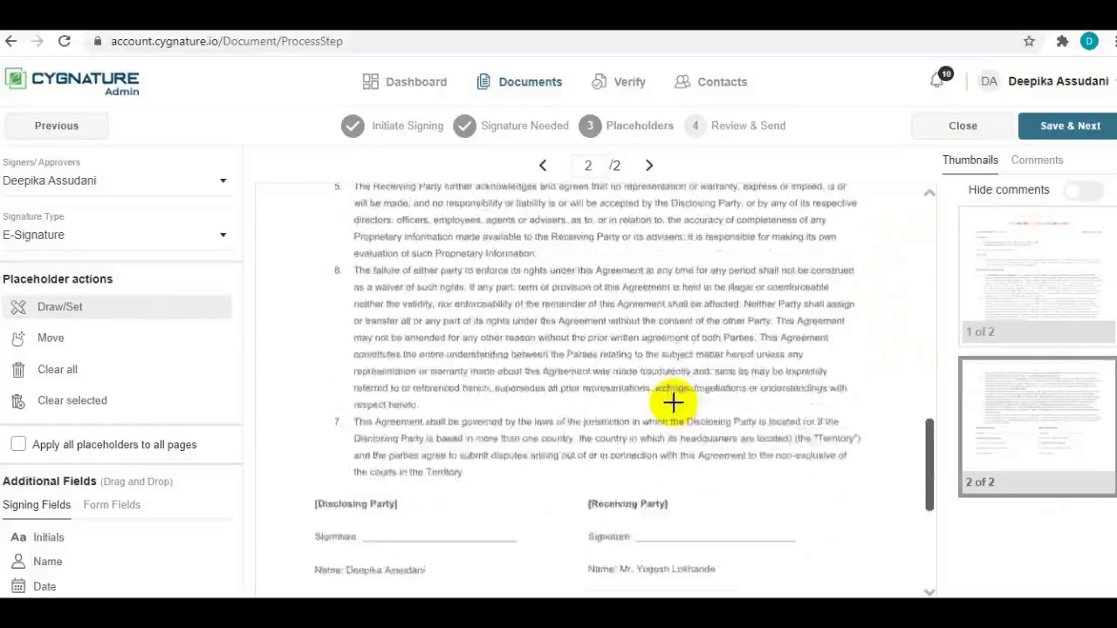
pyautogui.scroll(-4, 673, 401)
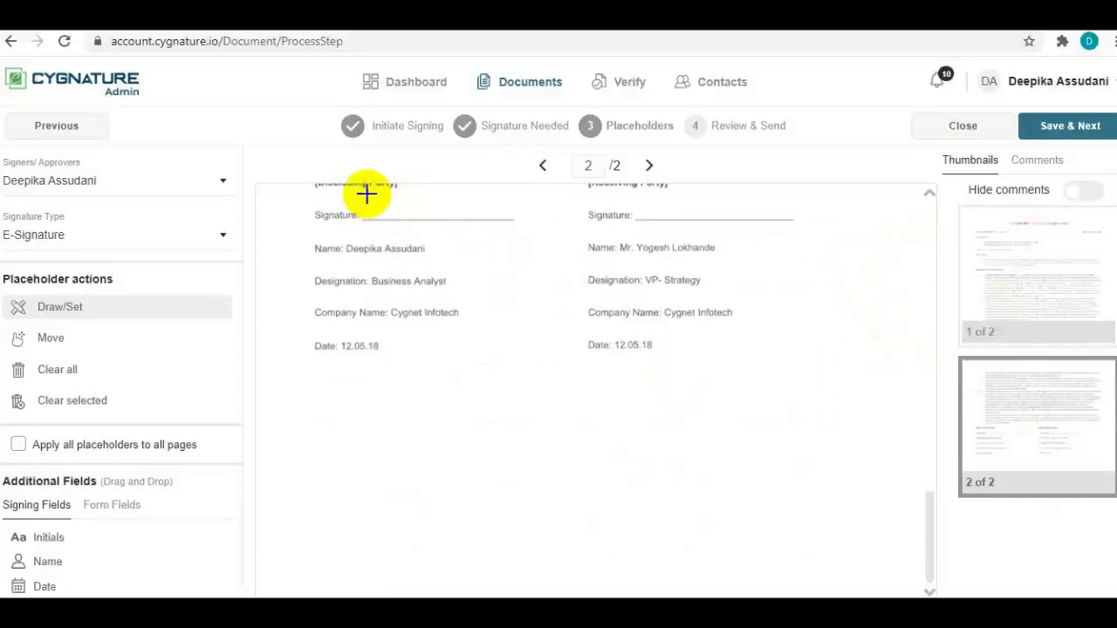
pyautogui.moveTo(365, 194)
pyautogui.mouseDown()
pyautogui.moveTo(414, 224)
pyautogui.moveTo(517, 232)
pyautogui.mouseUp()
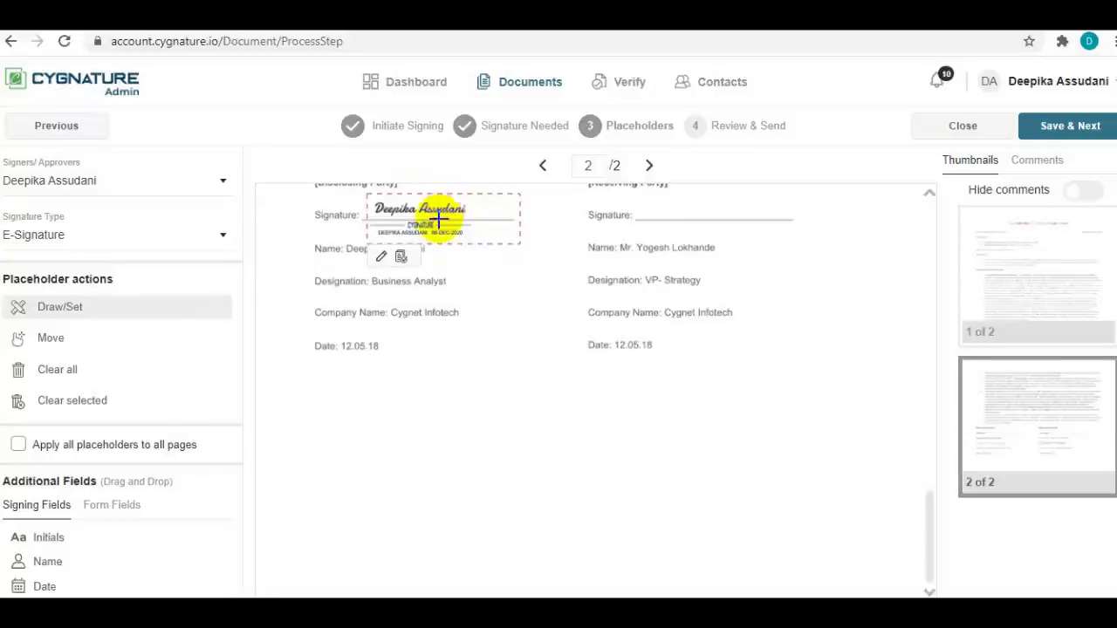
# Step: In the signature editor, try a freehand drawing and uploading Sign Image.JPEG
pyautogui.click(382, 257)
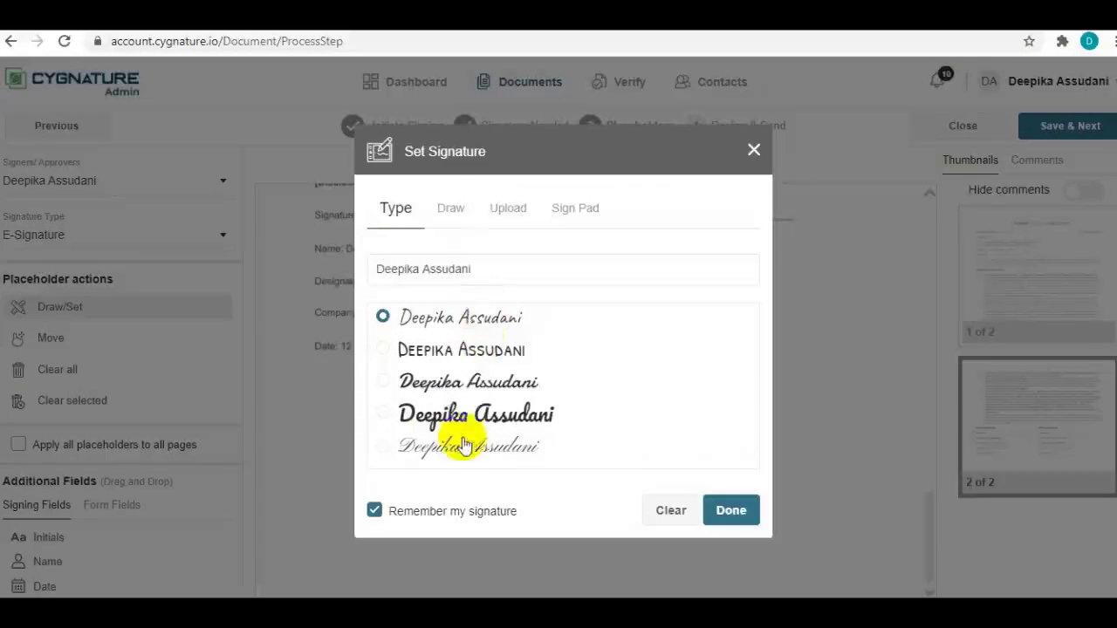
pyautogui.click(450, 210)
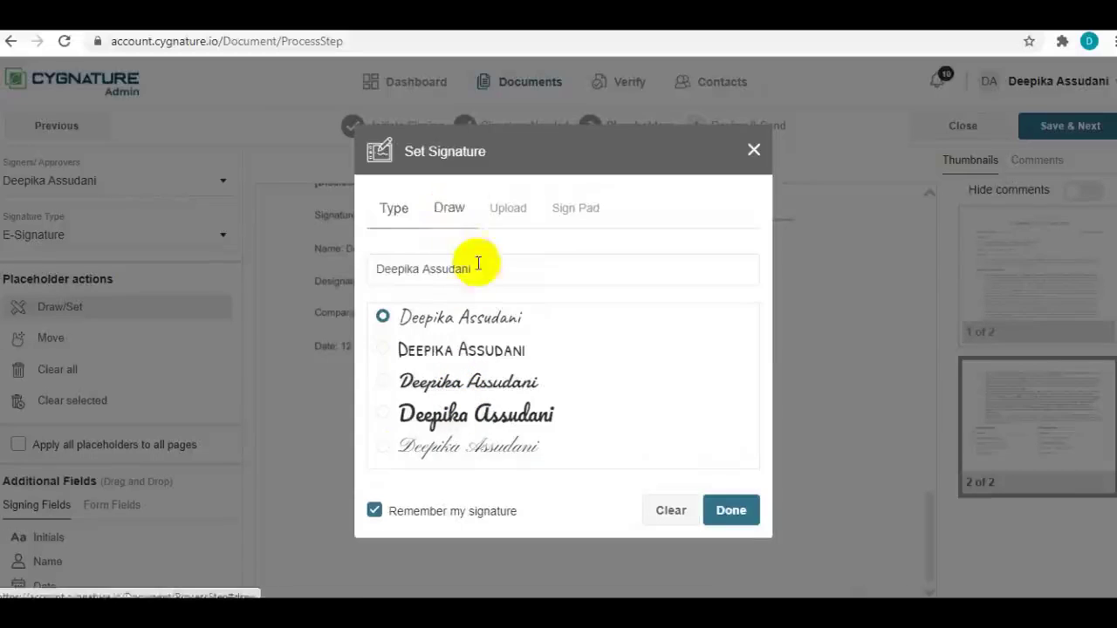
pyautogui.moveTo(442, 342)
pyautogui.mouseDown()
pyautogui.moveTo(448, 331)
pyautogui.moveTo(481, 374)
pyautogui.moveTo(591, 329)
pyautogui.mouseUp()
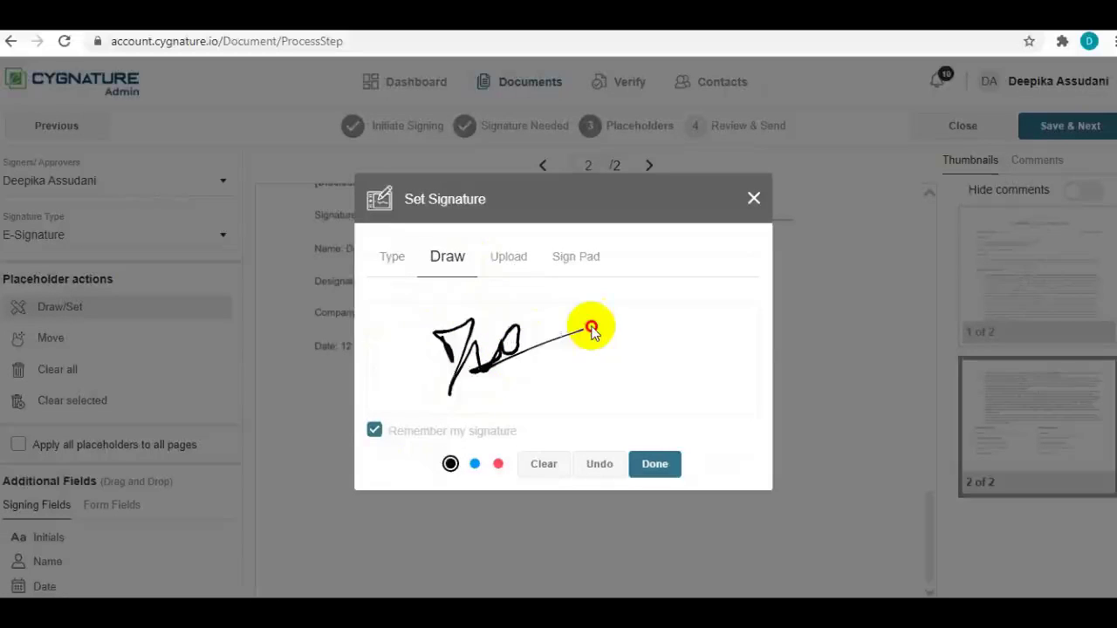
pyautogui.click(509, 256)
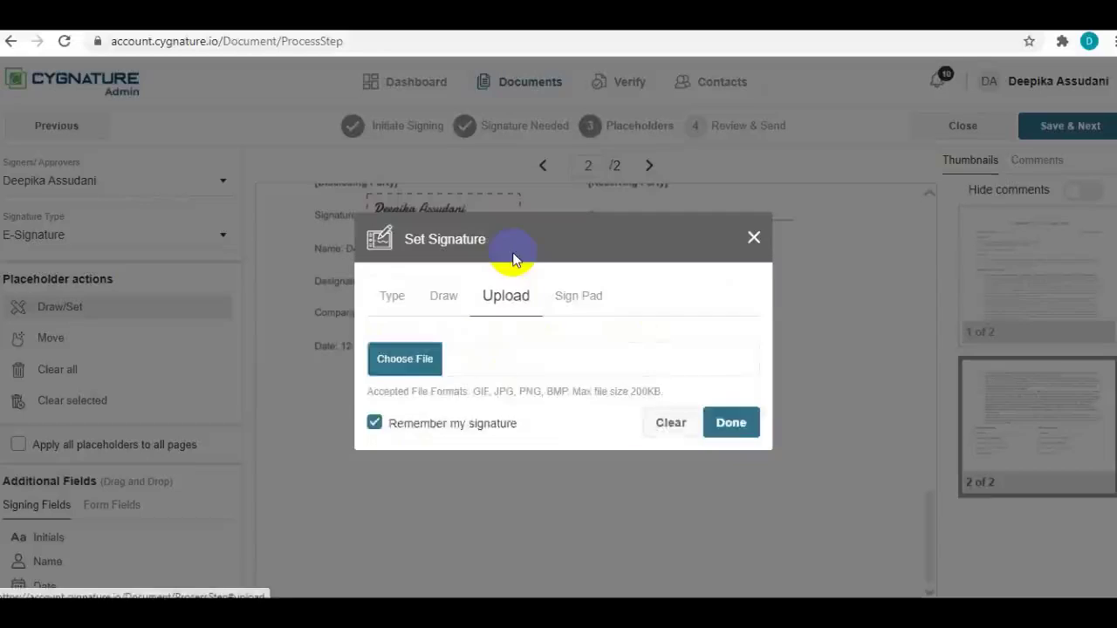
pyautogui.click(393, 362)
pyautogui.click(301, 229)
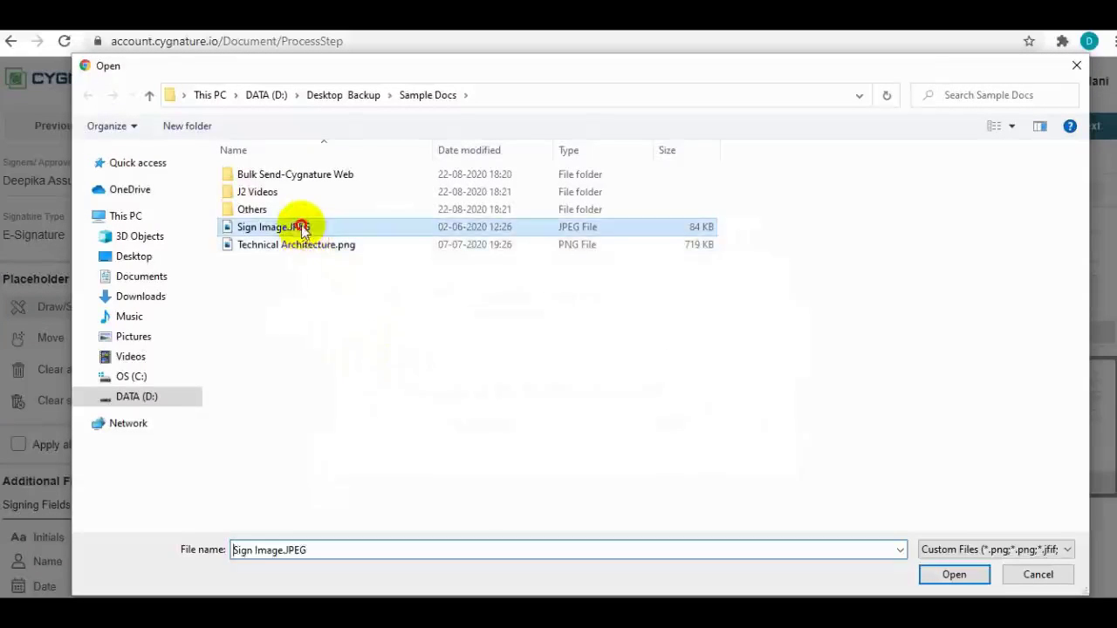
pyautogui.click(957, 575)
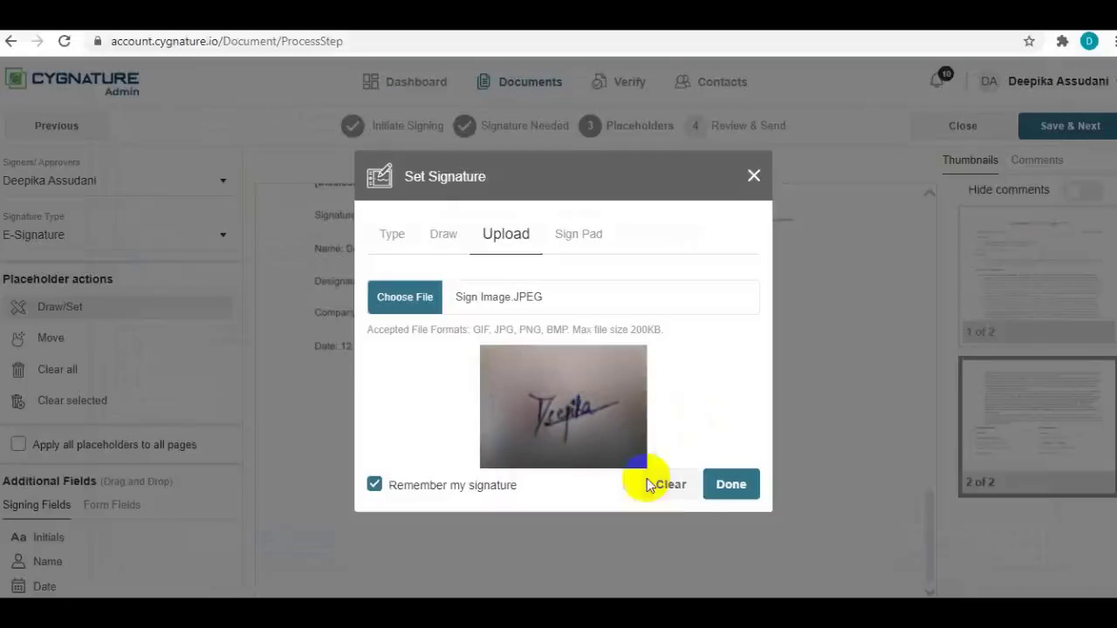
# Step: Apply the fourth typed signature style to the Disclosing Party placeholder
pyautogui.click(442, 235)
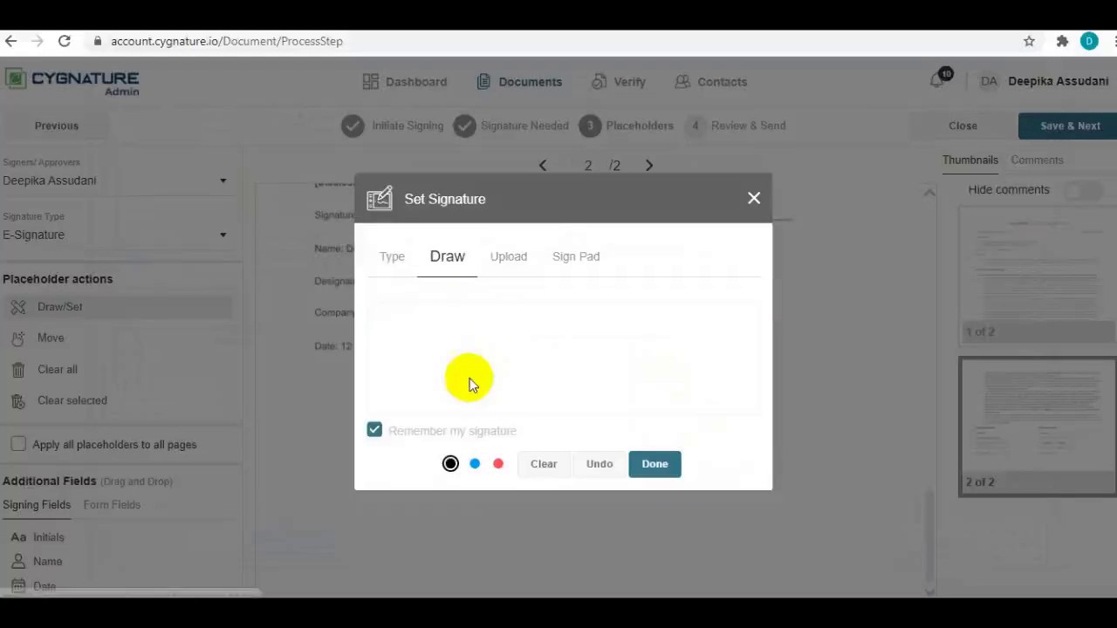
pyautogui.click(387, 255)
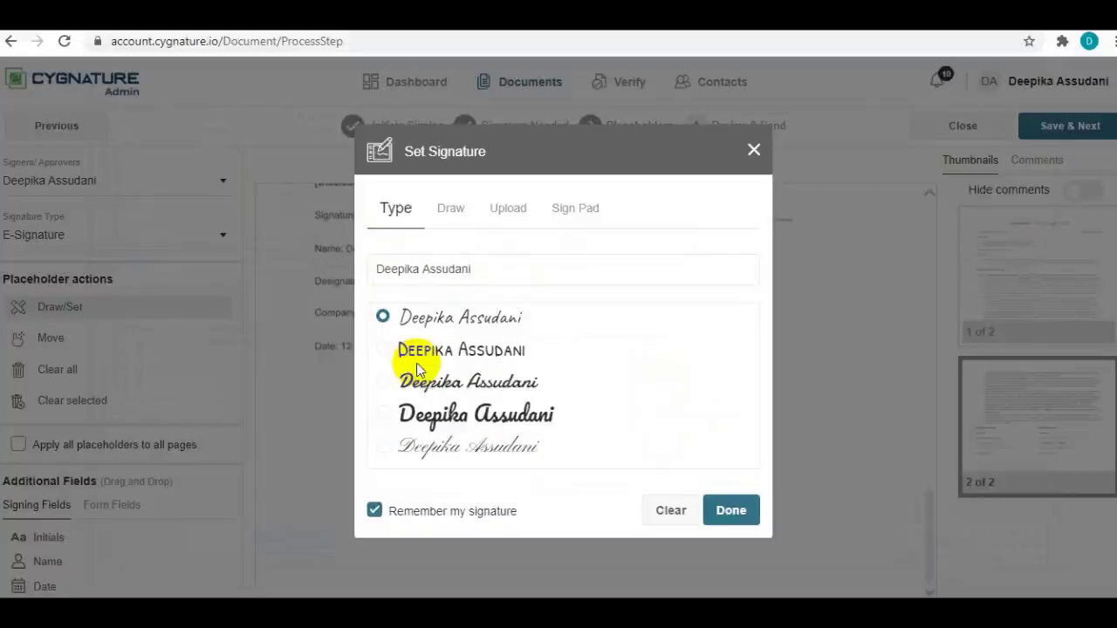
pyautogui.click(384, 414)
pyautogui.click(729, 511)
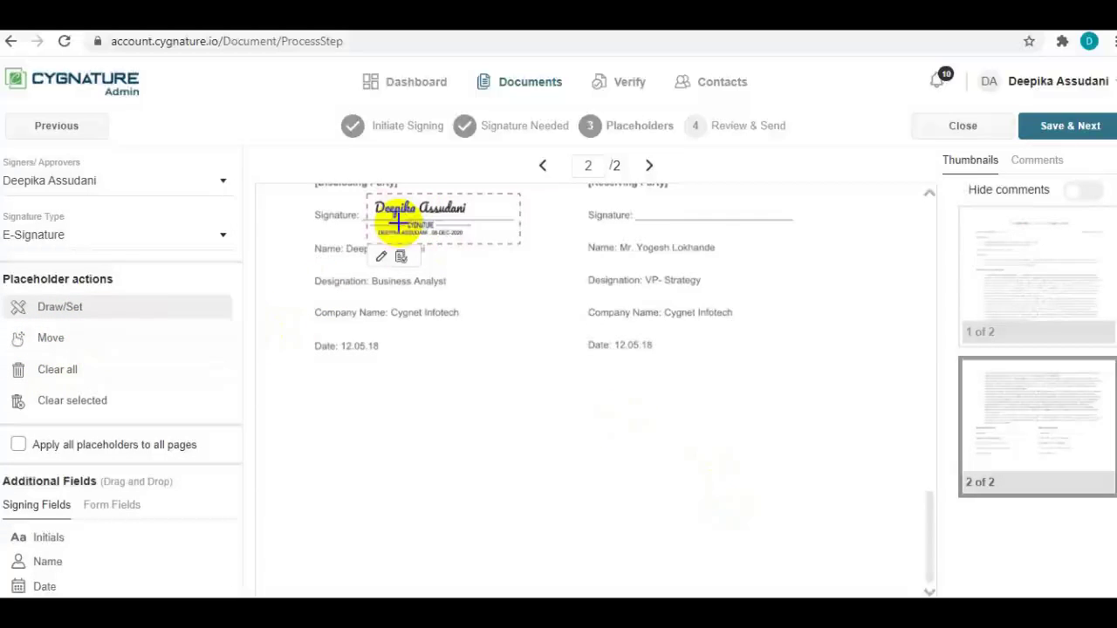
# Step: Nudge the first placeholder up, box the Receiving Party line for the second signer, and continue
pyautogui.click(65, 342)
pyautogui.moveTo(421, 212)
pyautogui.mouseDown()
pyautogui.moveTo(406, 192)
pyautogui.moveTo(419, 208)
pyautogui.mouseUp()
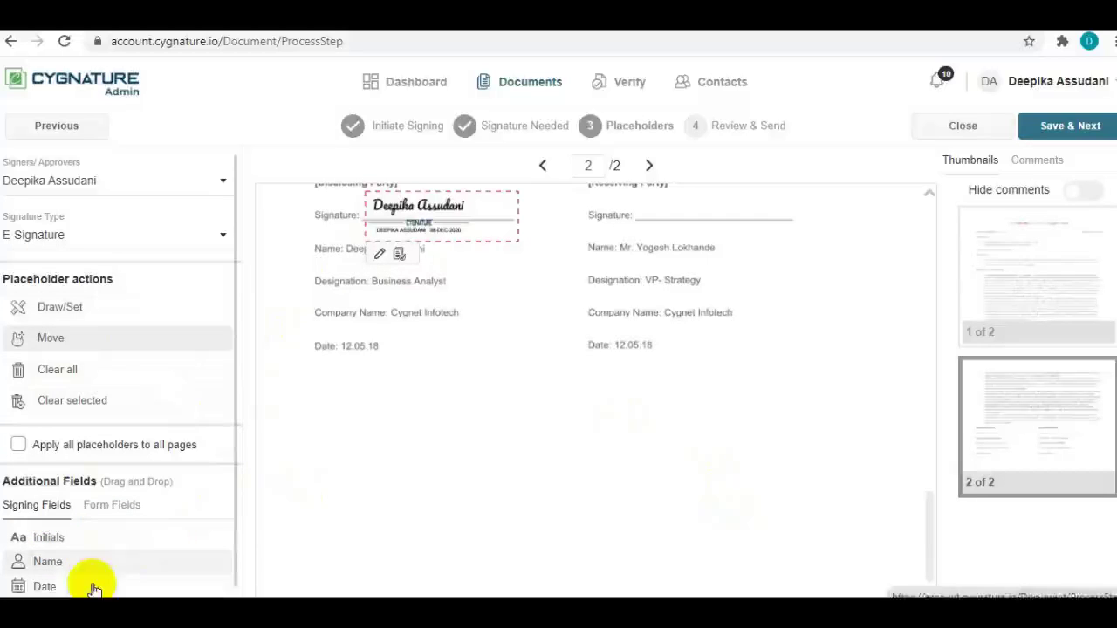
pyautogui.click(164, 176)
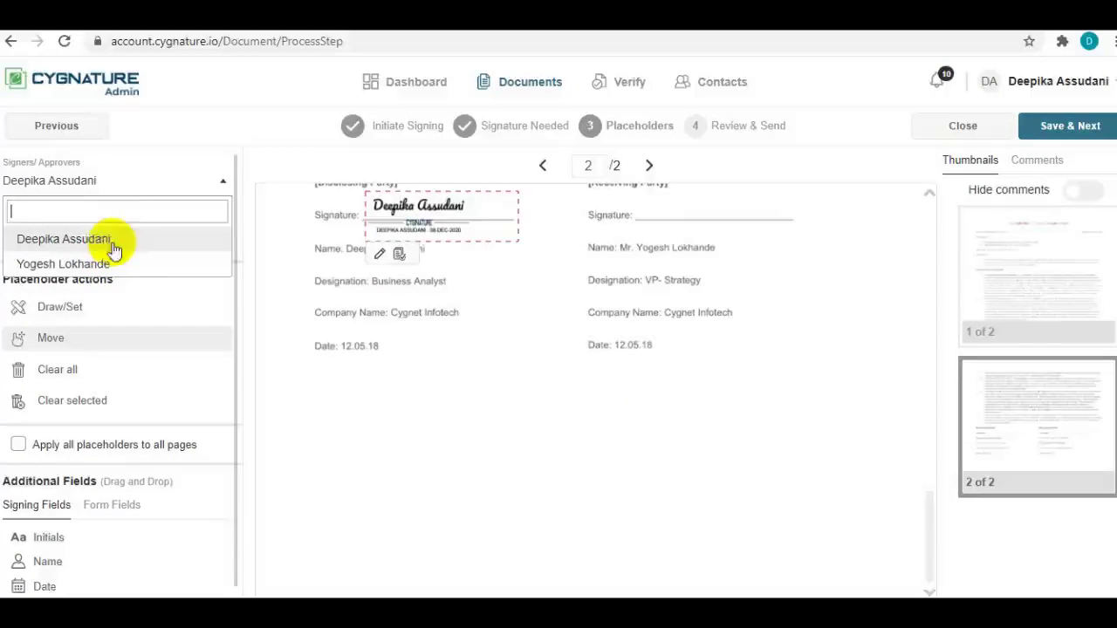
pyautogui.click(97, 263)
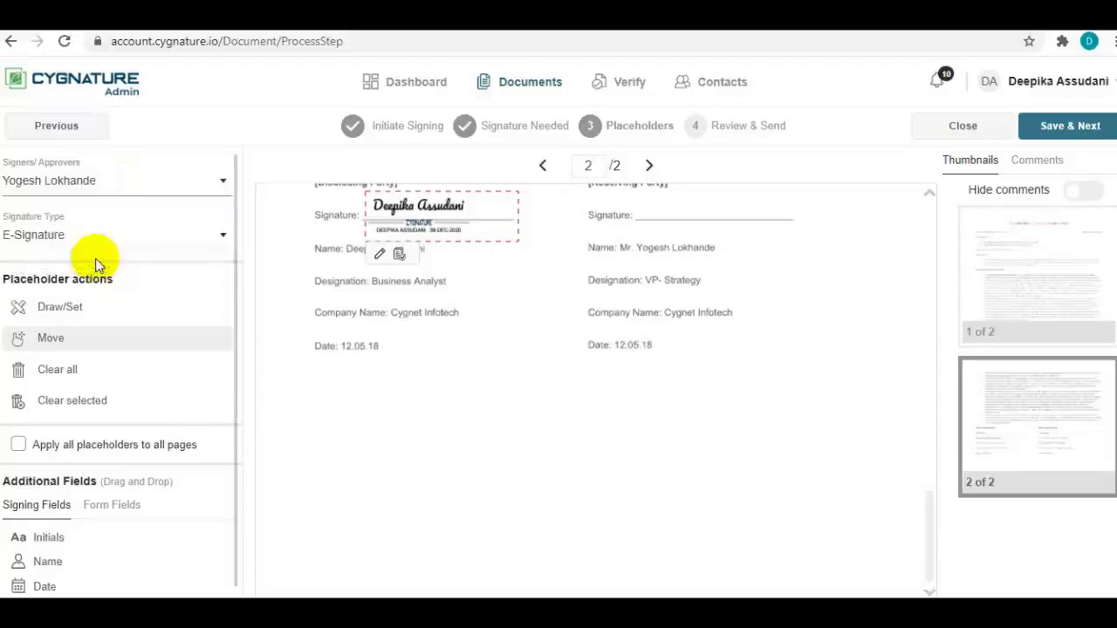
pyautogui.click(88, 307)
pyautogui.moveTo(646, 190); pyautogui.dragTo(833, 232)
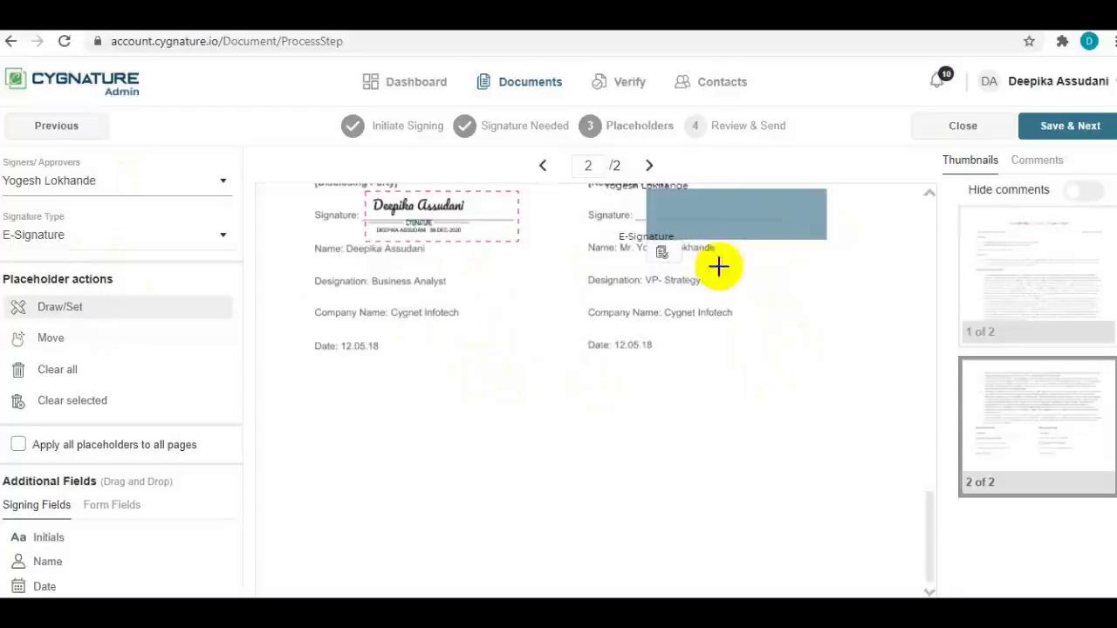
pyautogui.click(1082, 128)
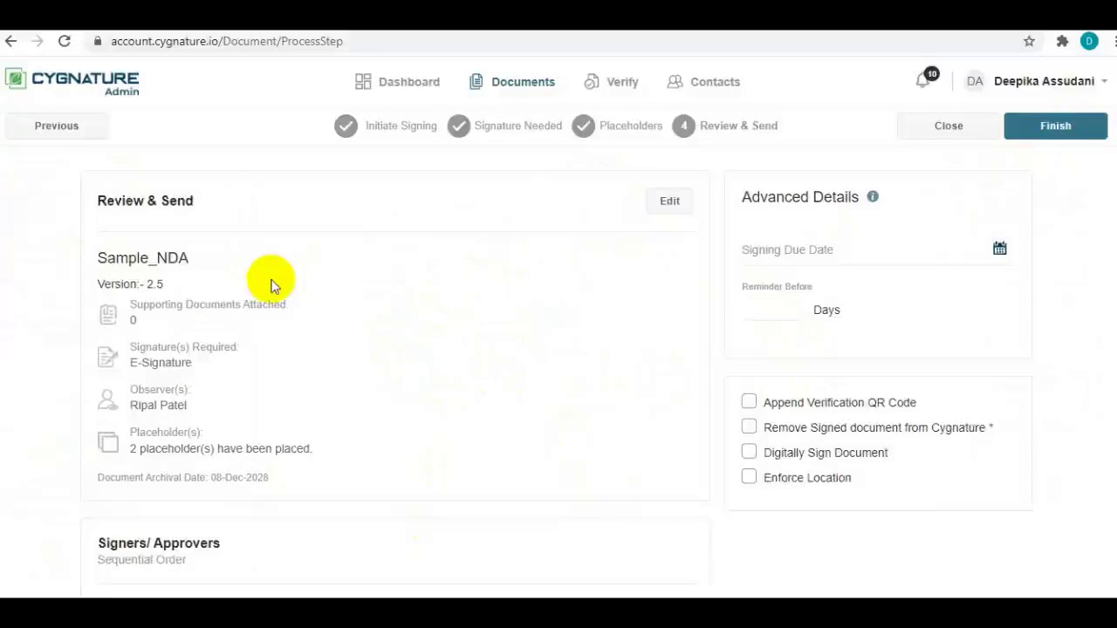
pyautogui.scroll(-1, 324, 344)
pyautogui.scroll(1, 329, 343)
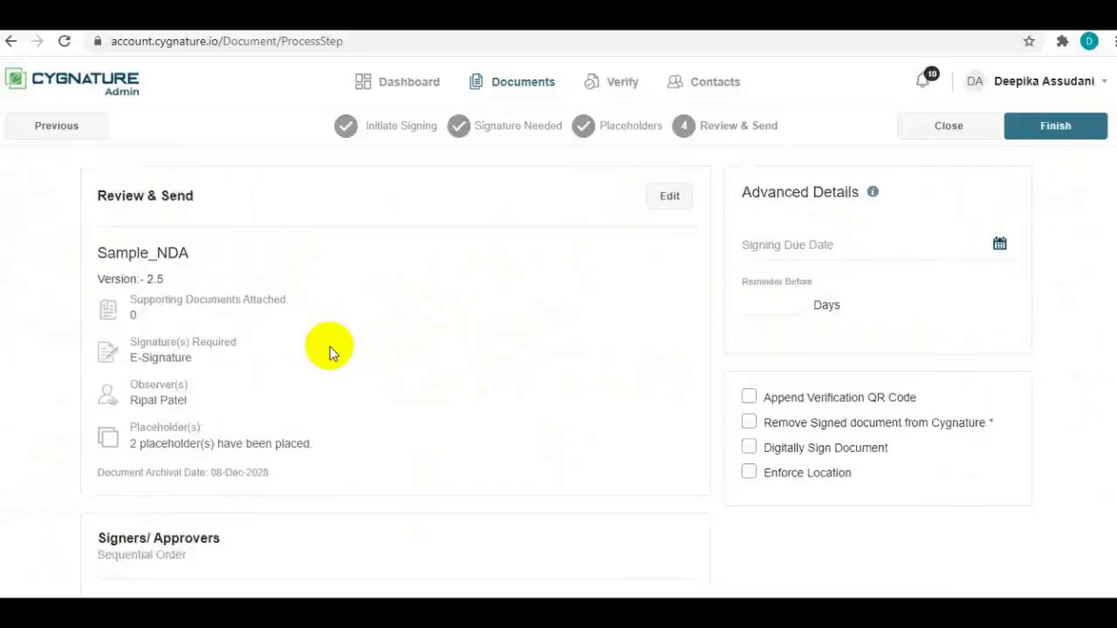
pyautogui.scroll(-1, 330, 346)
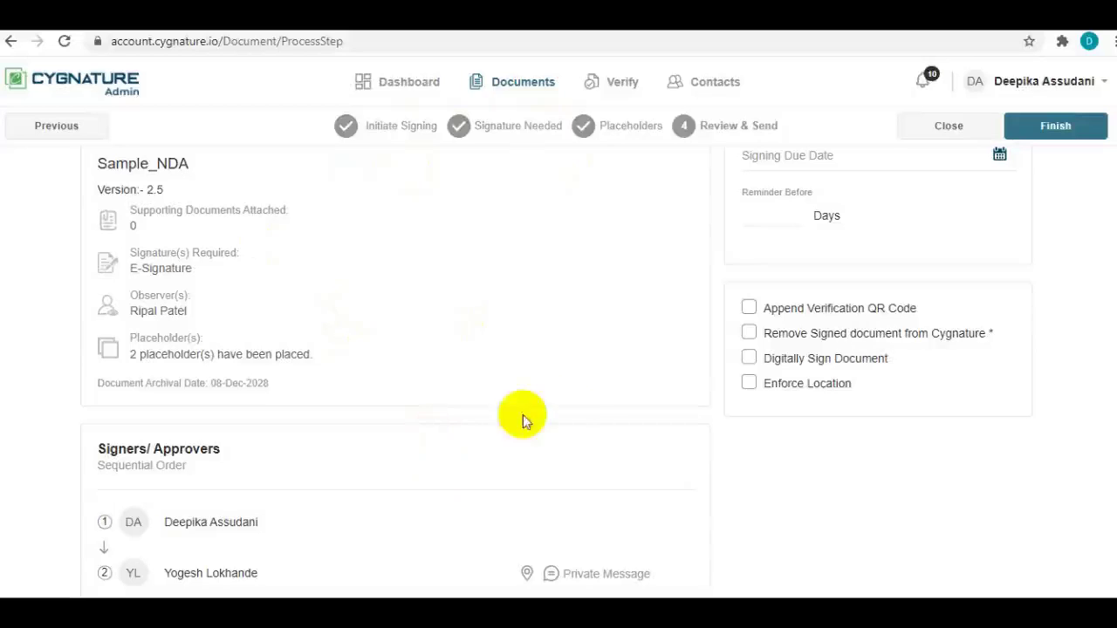
pyautogui.scroll(1, 571, 416)
pyautogui.scroll(-1, 576, 414)
pyautogui.scroll(1, 582, 412)
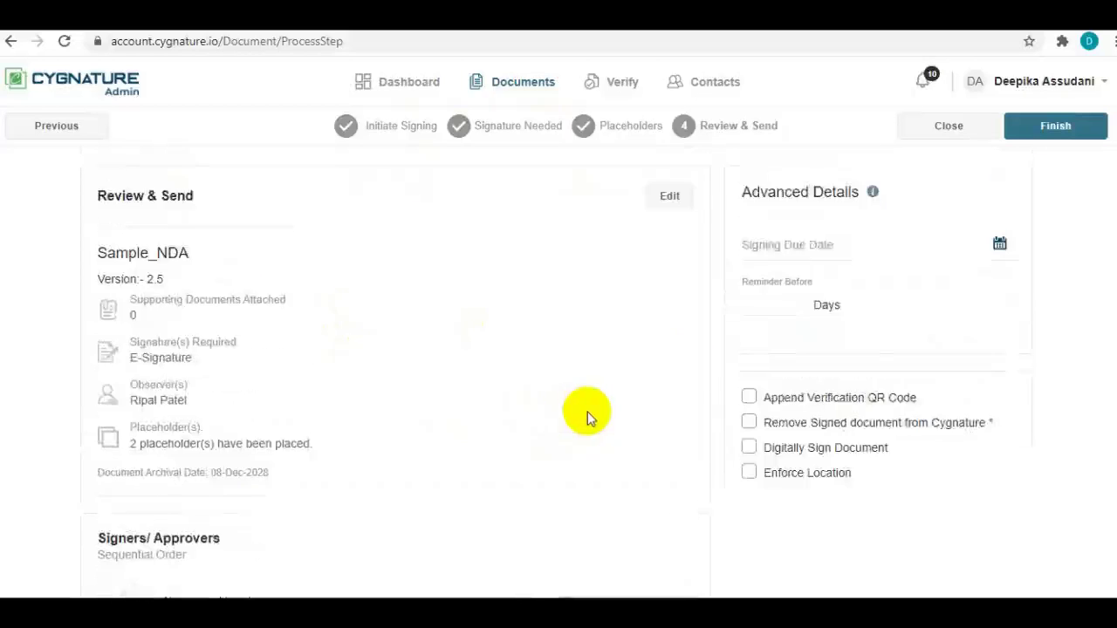
# Step: Set the signing due date to 12-17-2020 with a 4-day reminder, then finish
pyautogui.click(1000, 251)
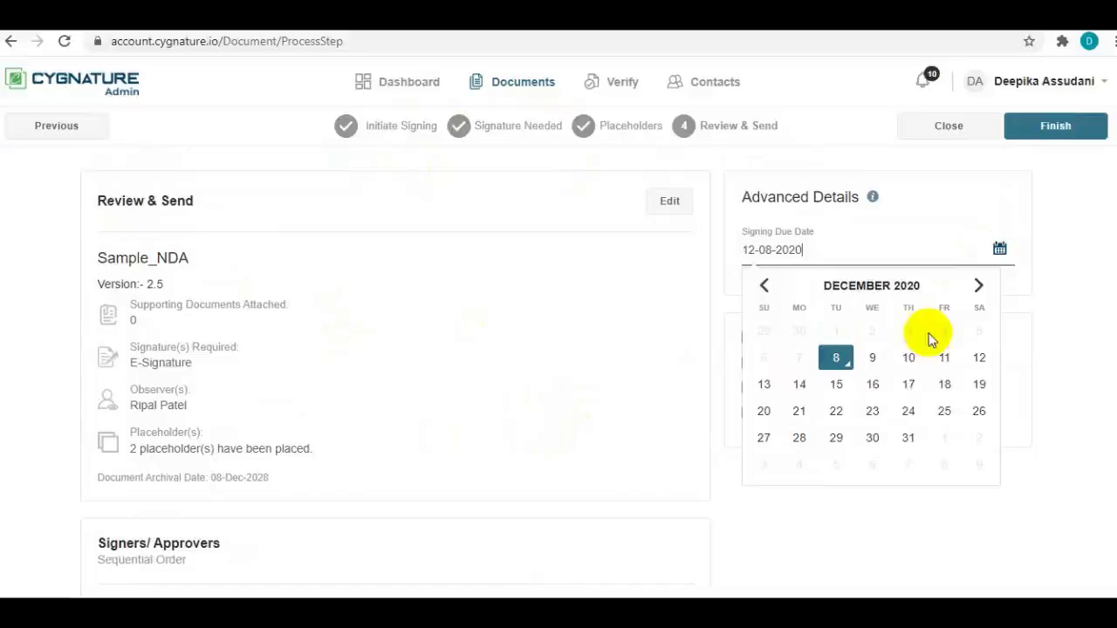
pyautogui.click(907, 384)
pyautogui.click(779, 312)
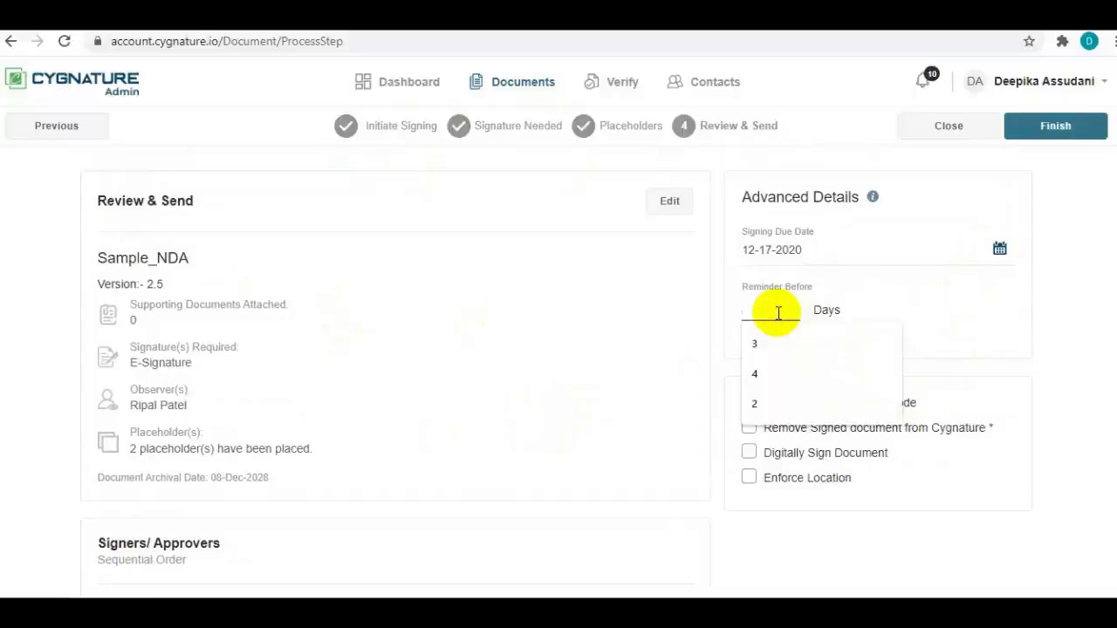
pyautogui.write('4')
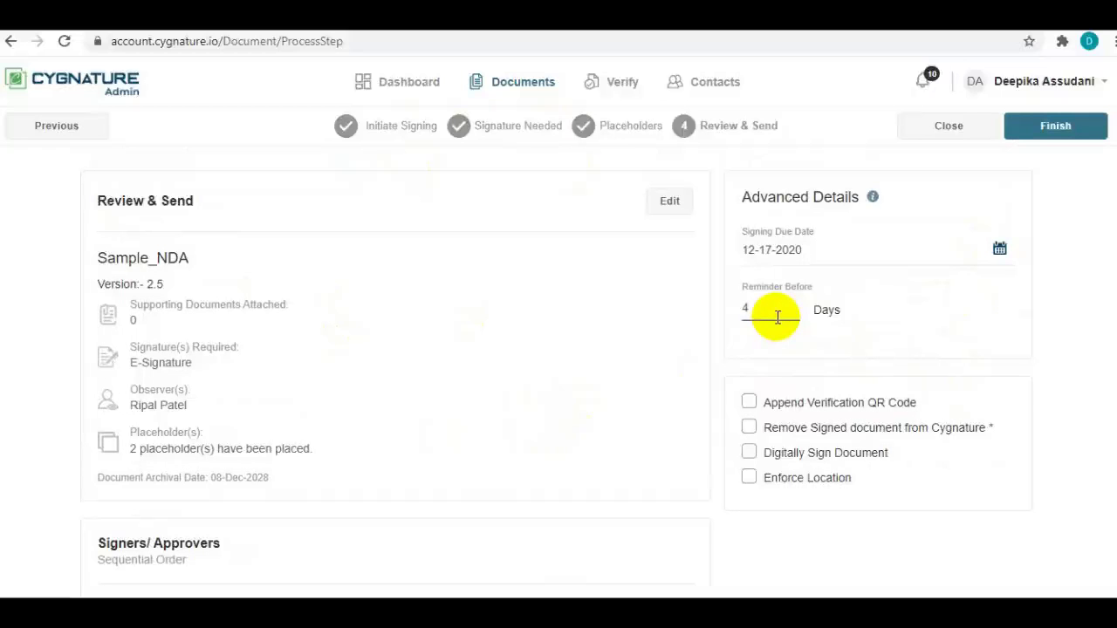
pyautogui.scroll(-1, 524, 332)
pyautogui.scroll(1, 613, 369)
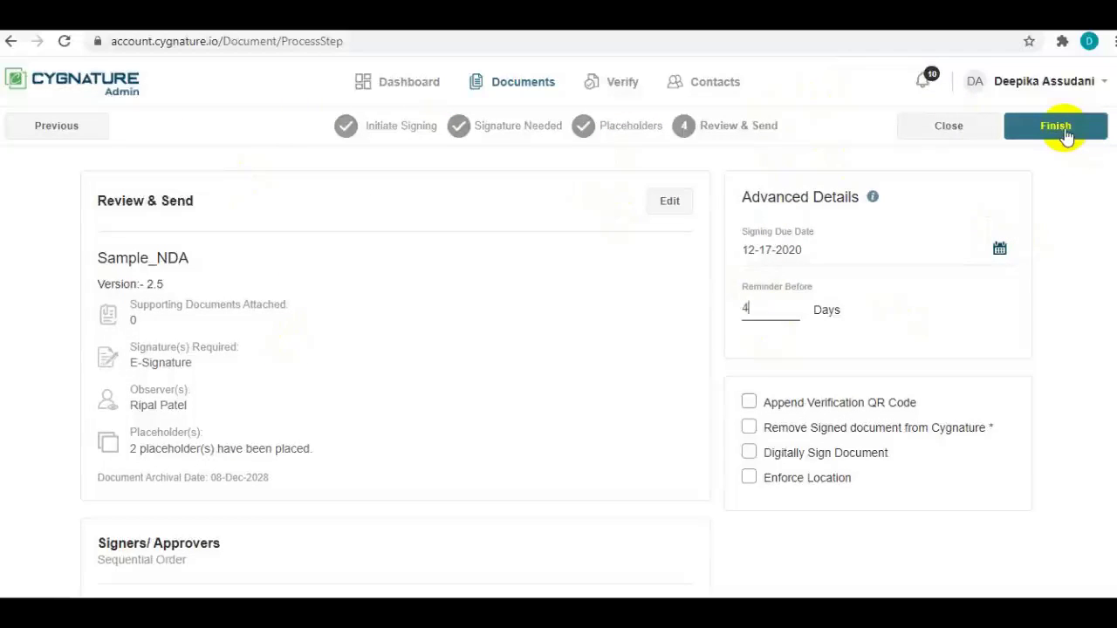
pyautogui.click(1063, 130)
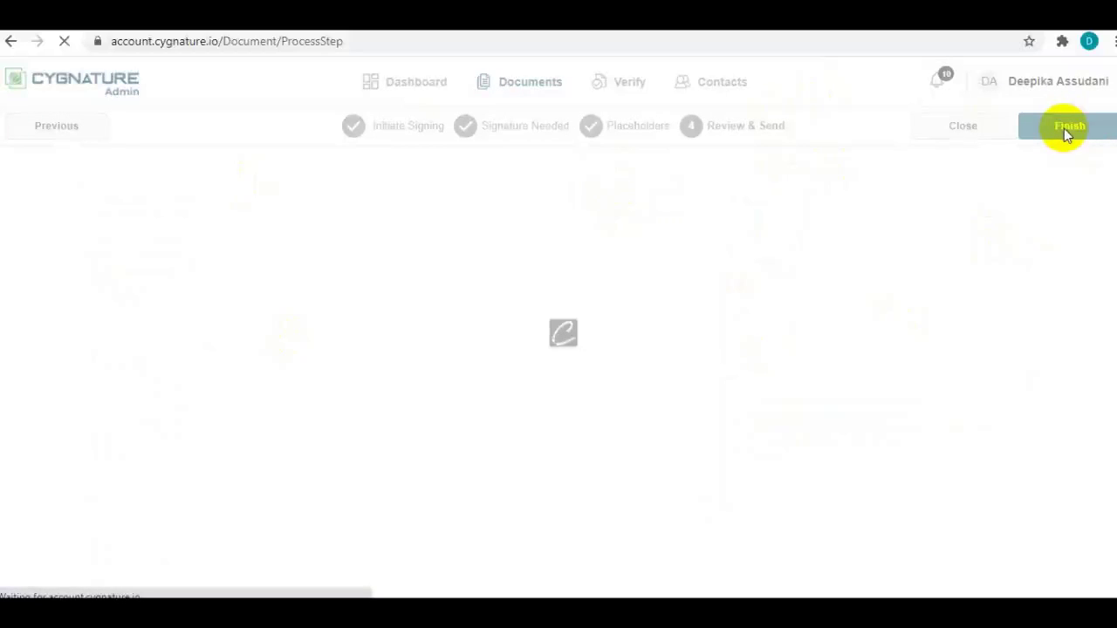